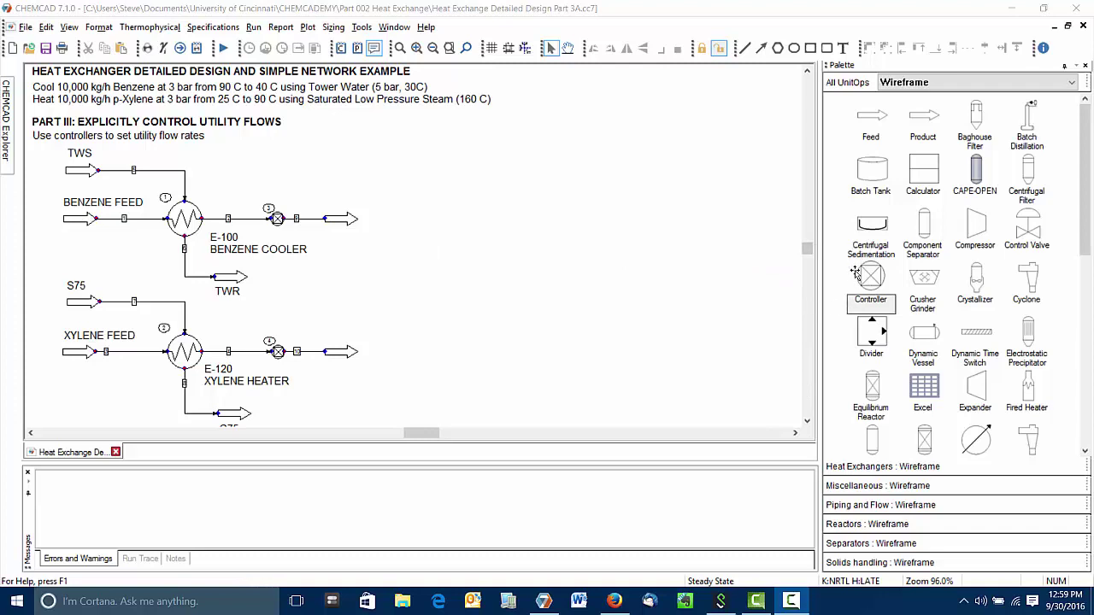
Glance at the controller icon variants, then scroll the flowsheet to show the TWS feed.
left_click(863, 276)
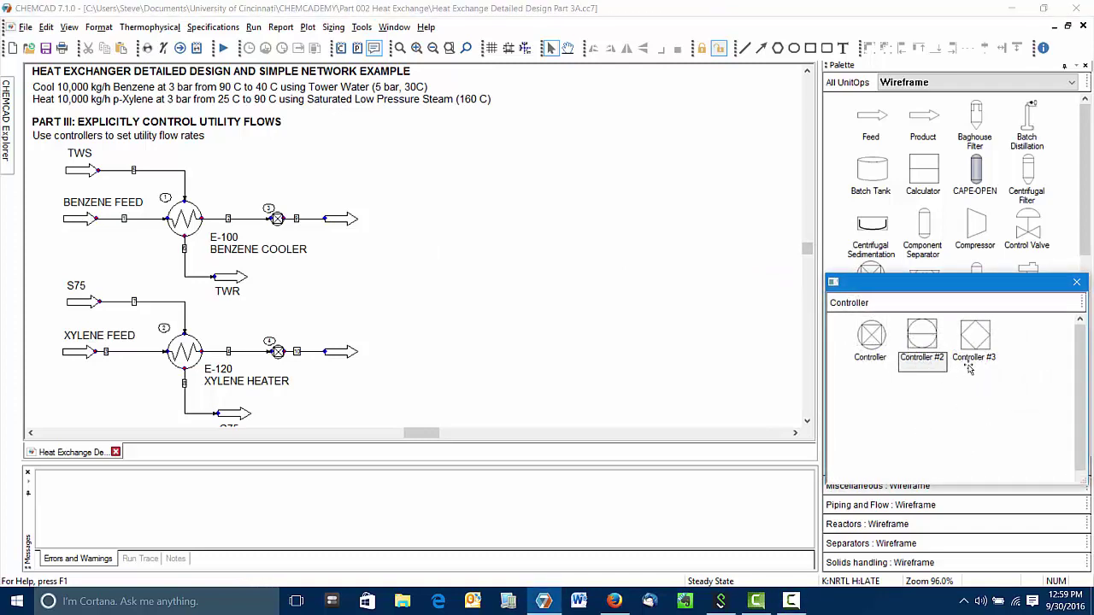
left_click(1076, 282)
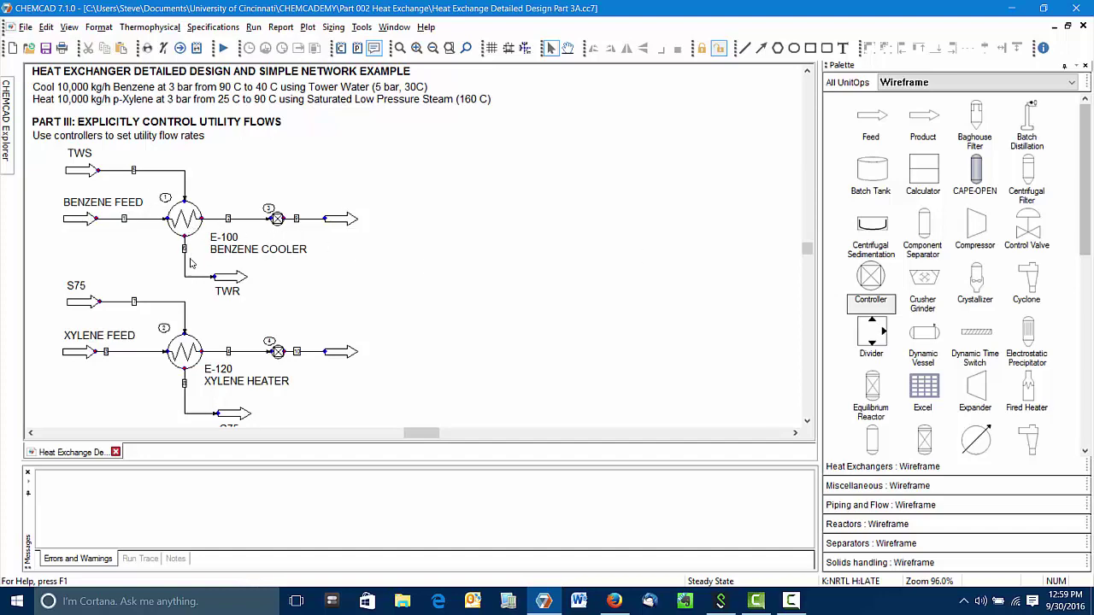
scroll(181, 264, "up", 1)
scroll(181, 264, "up", 3)
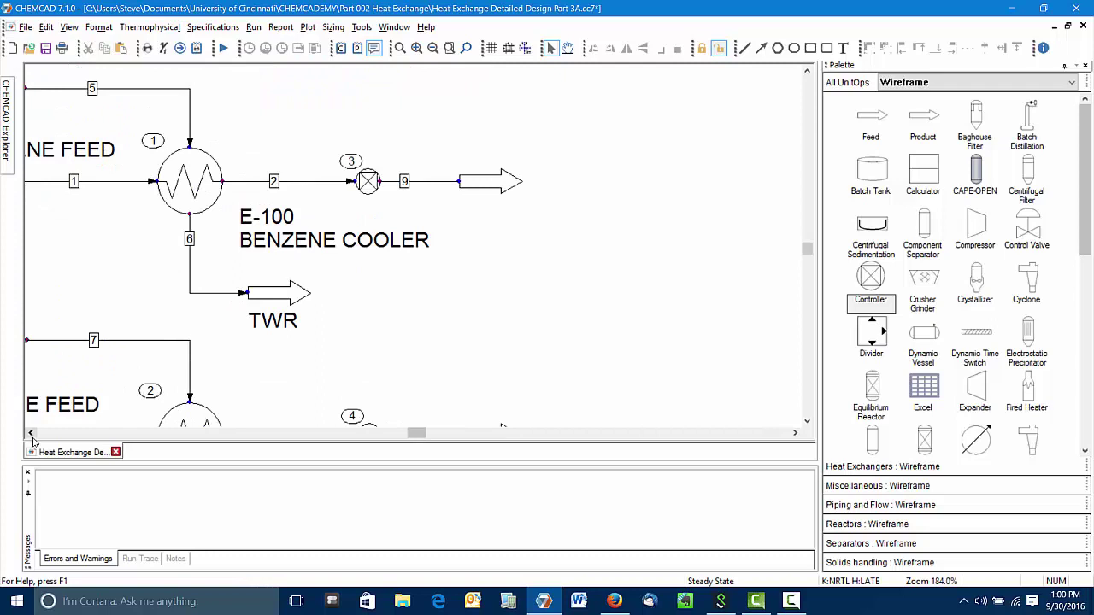
scroll(25, 349, "left", 5)
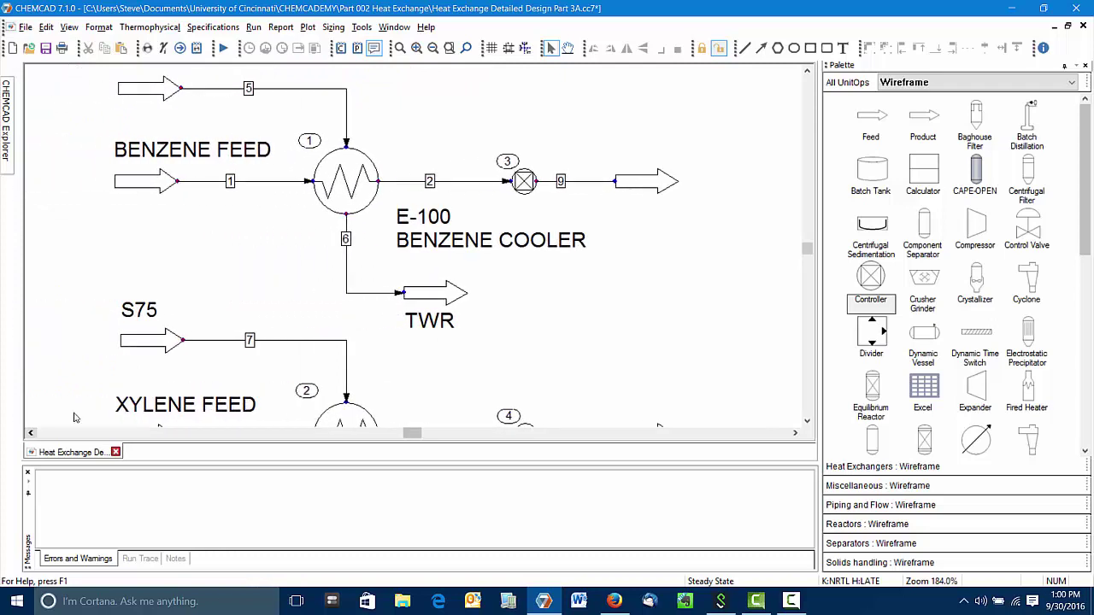
scroll(464, 298, "down", 2)
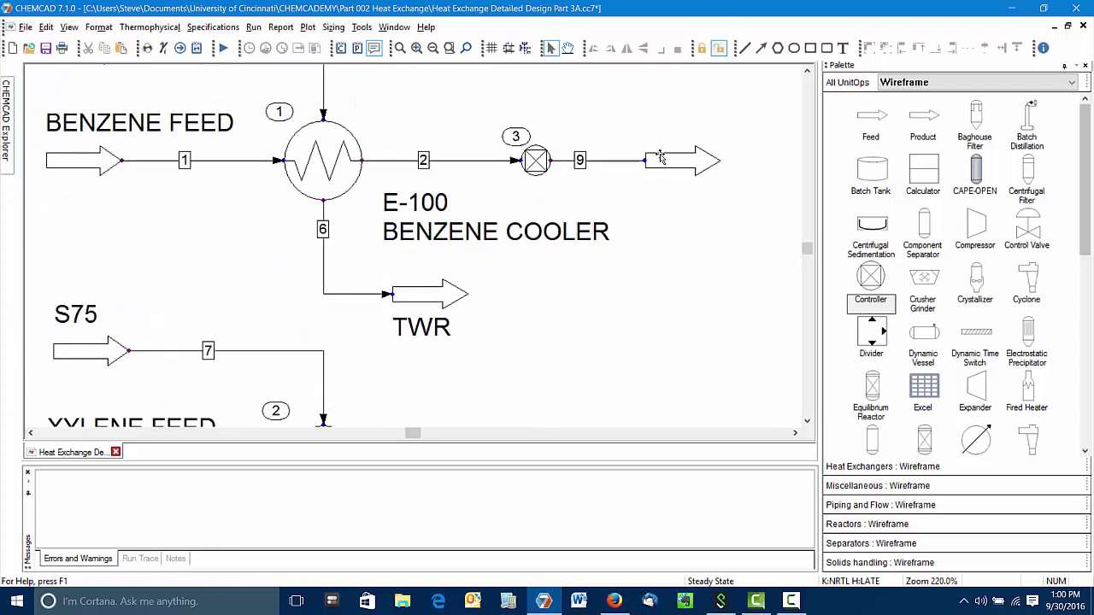
left_click(807, 71)
left_click(808, 71)
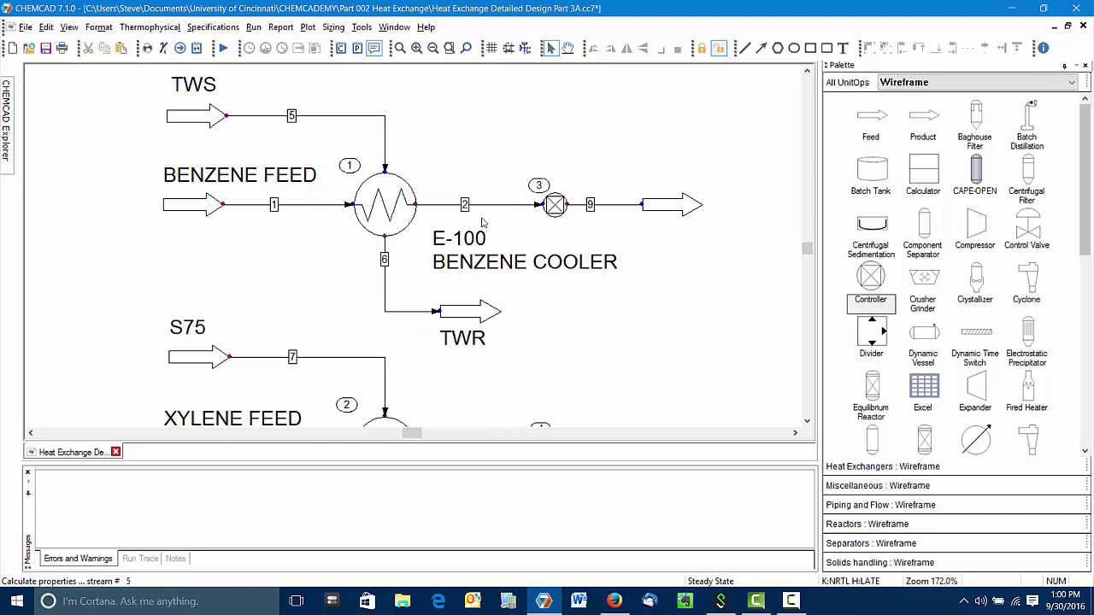
mouse_move(471, 216)
Set E-100's stream 6 outlet temperature to 50, clear stream 2, and turn the utility option off.
right_click(399, 203)
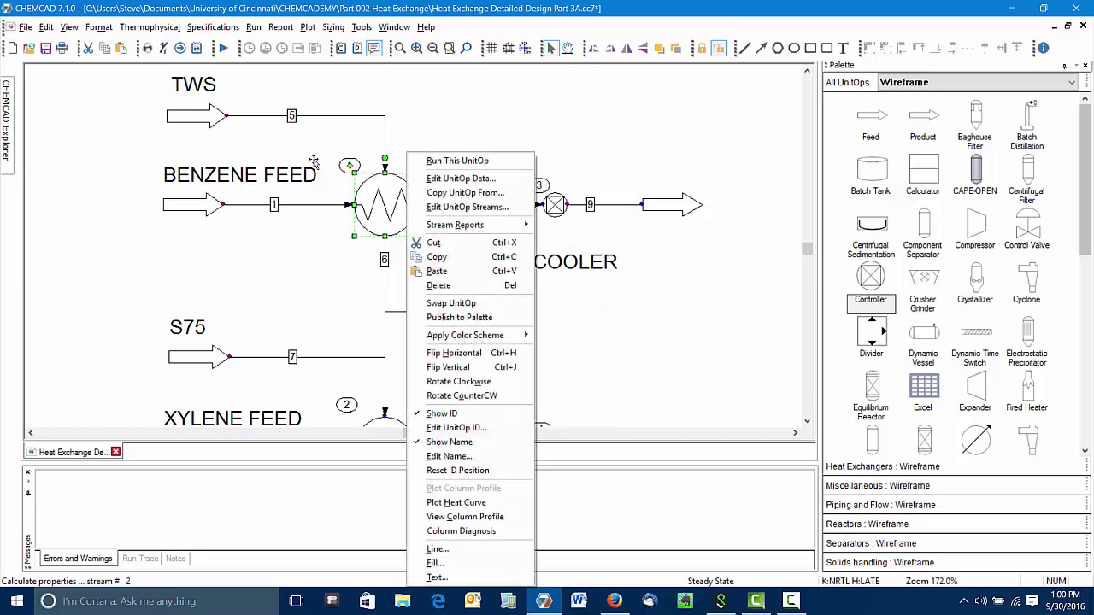
left_click(460, 178)
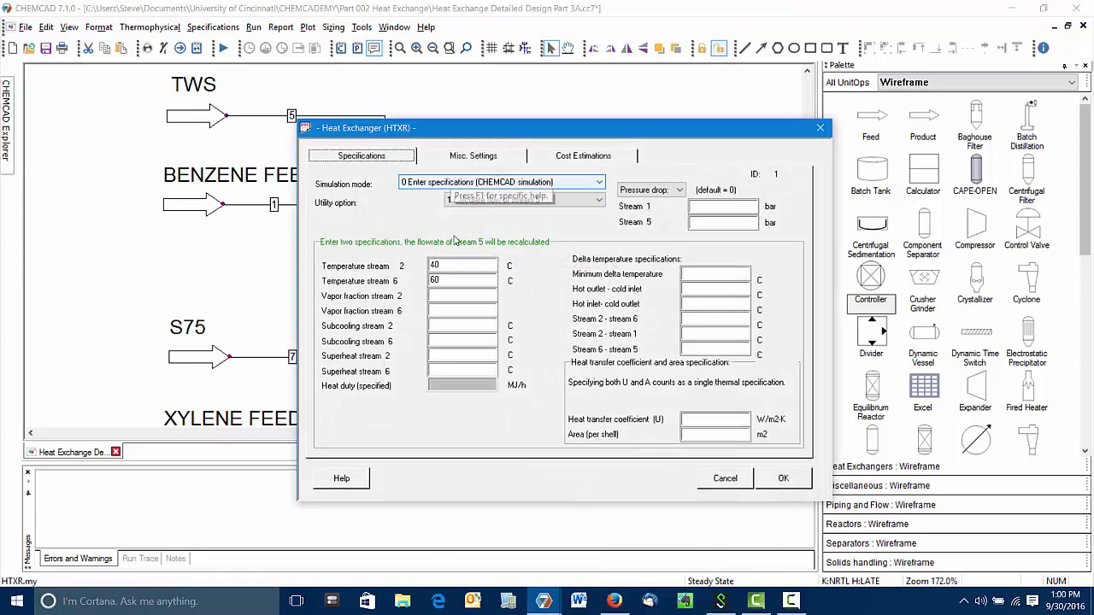
left_click_drag(491, 119, 758, 80)
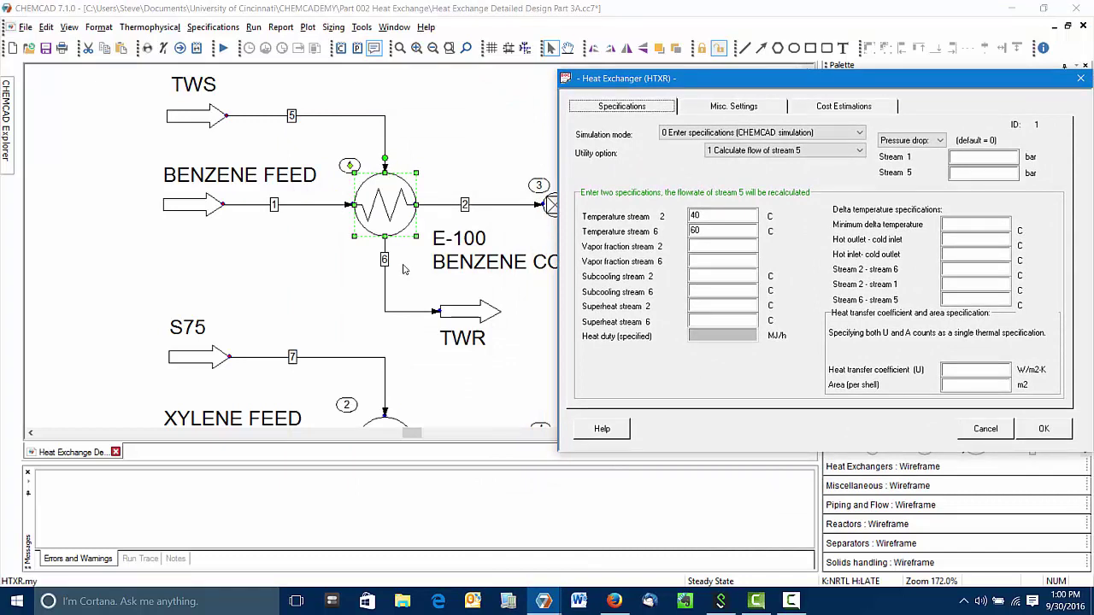
double_click(697, 231)
type("50")
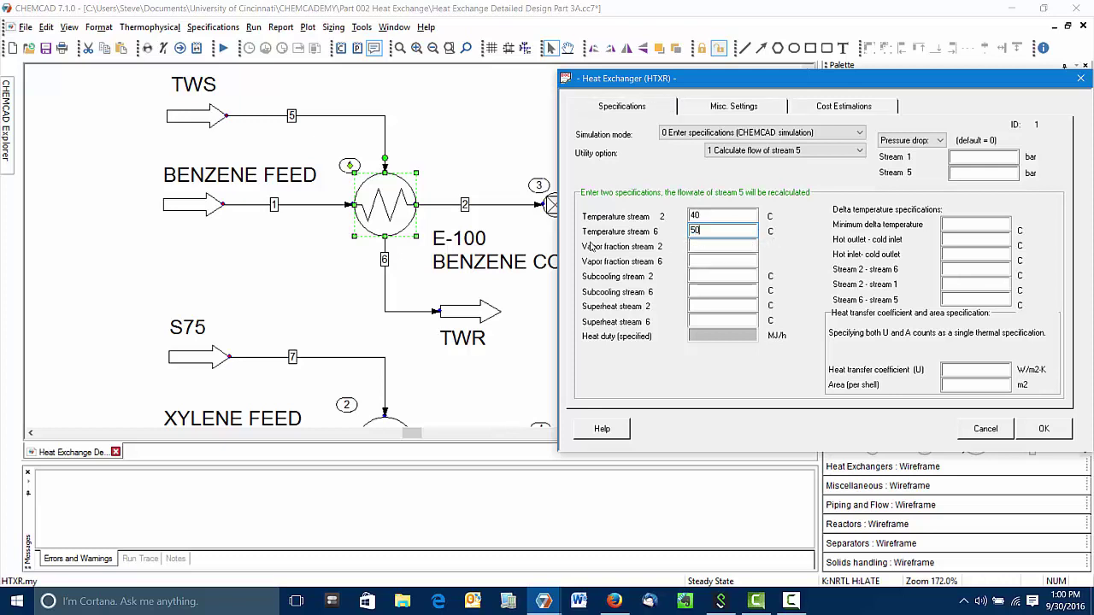
double_click(718, 215)
left_click(759, 151)
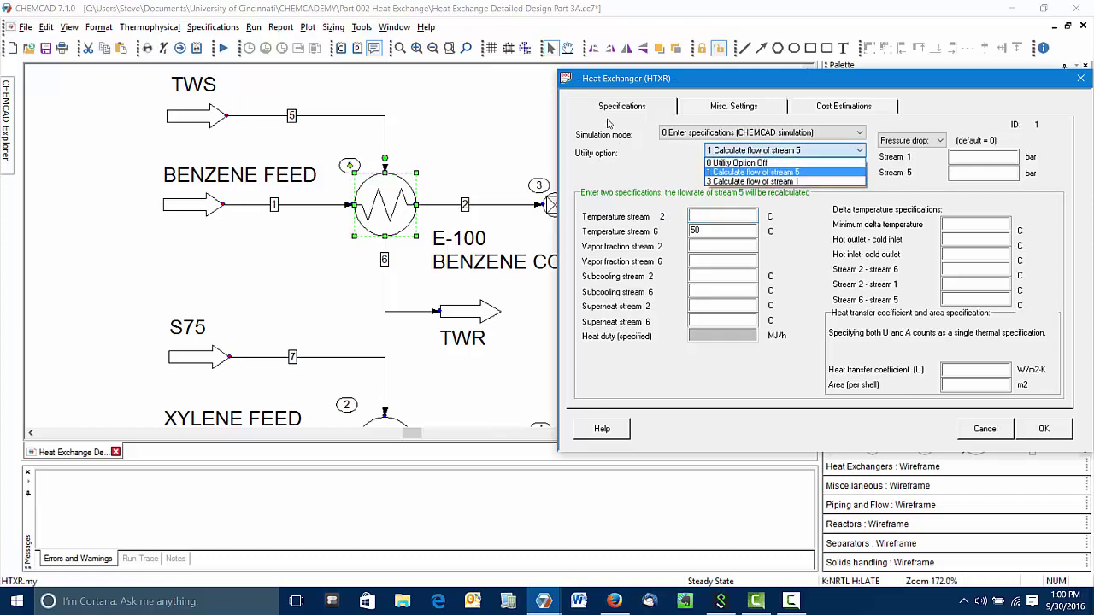
left_click(757, 162)
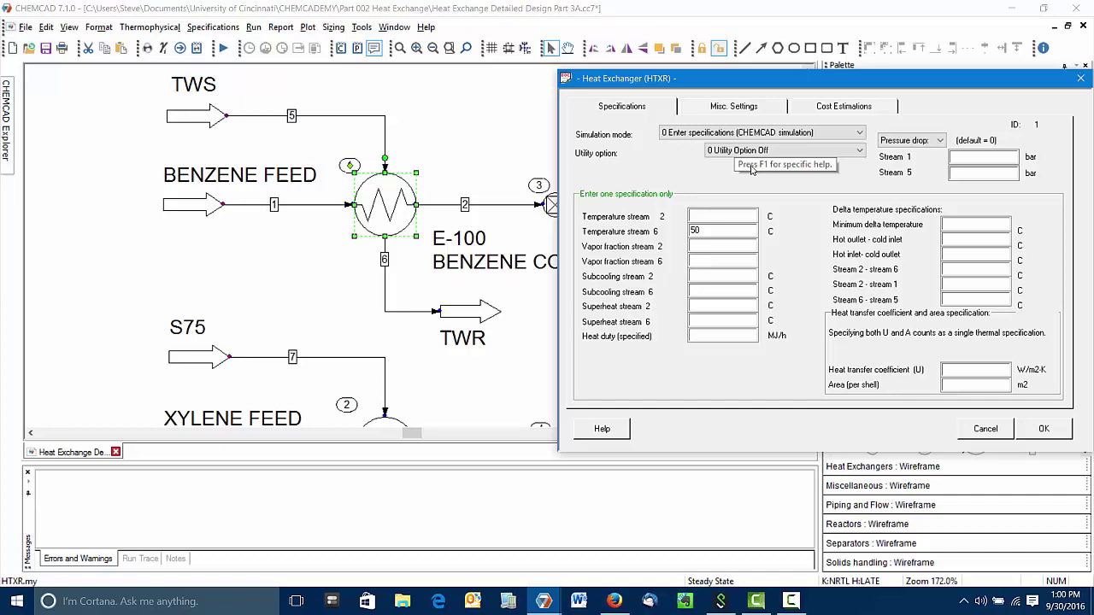
left_click(1040, 429)
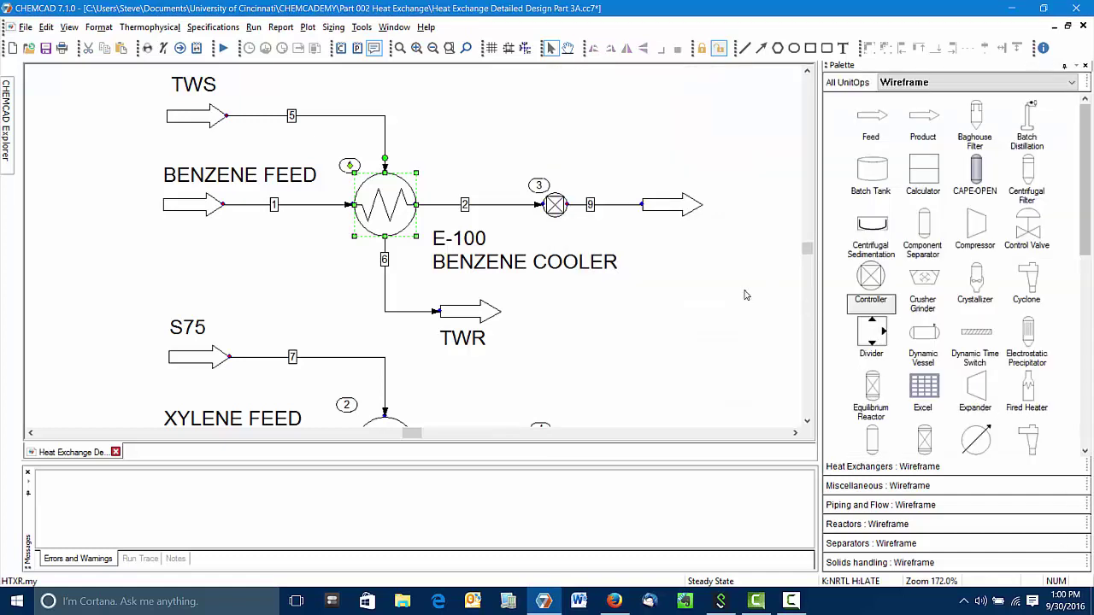
Set controller 3 to Feed-backward mode.
left_click(743, 295)
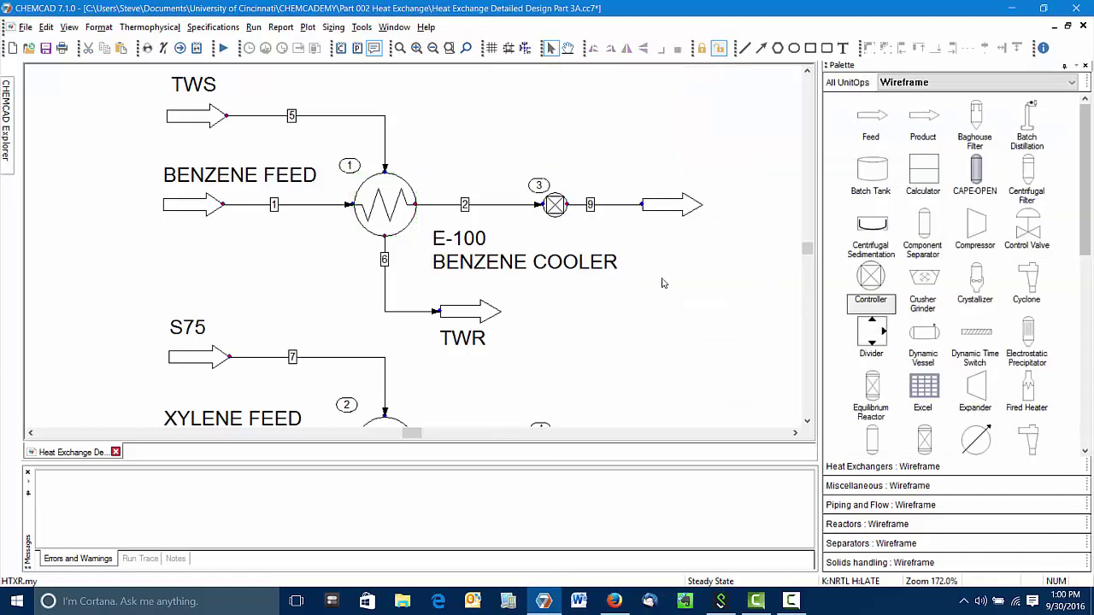
right_click(554, 203)
left_click(601, 178)
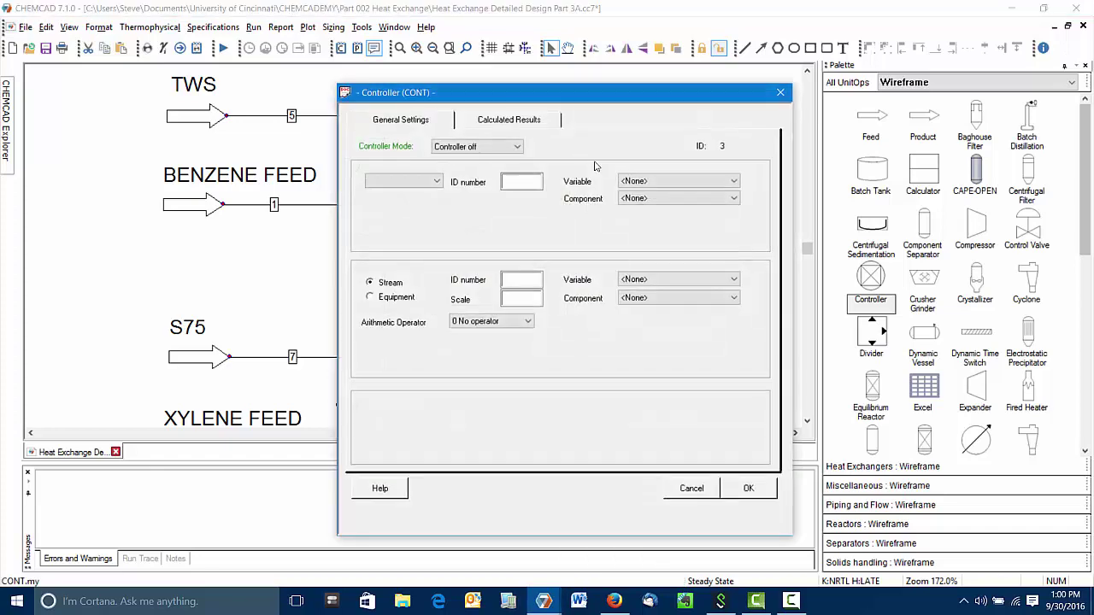
left_click(507, 148)
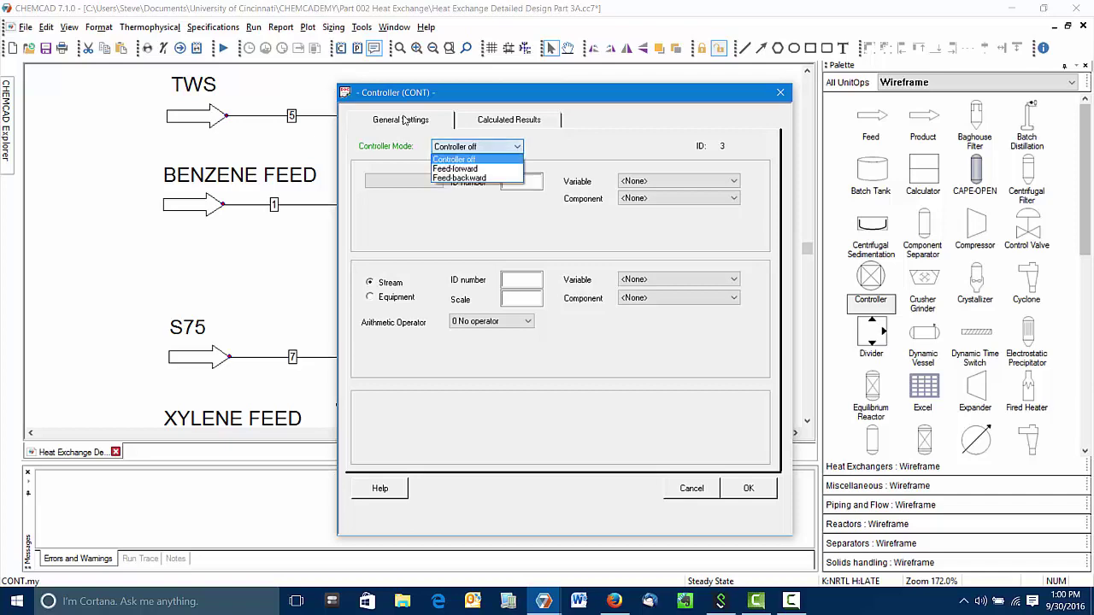
left_click(504, 178)
left_click_drag(510, 100, 743, 66)
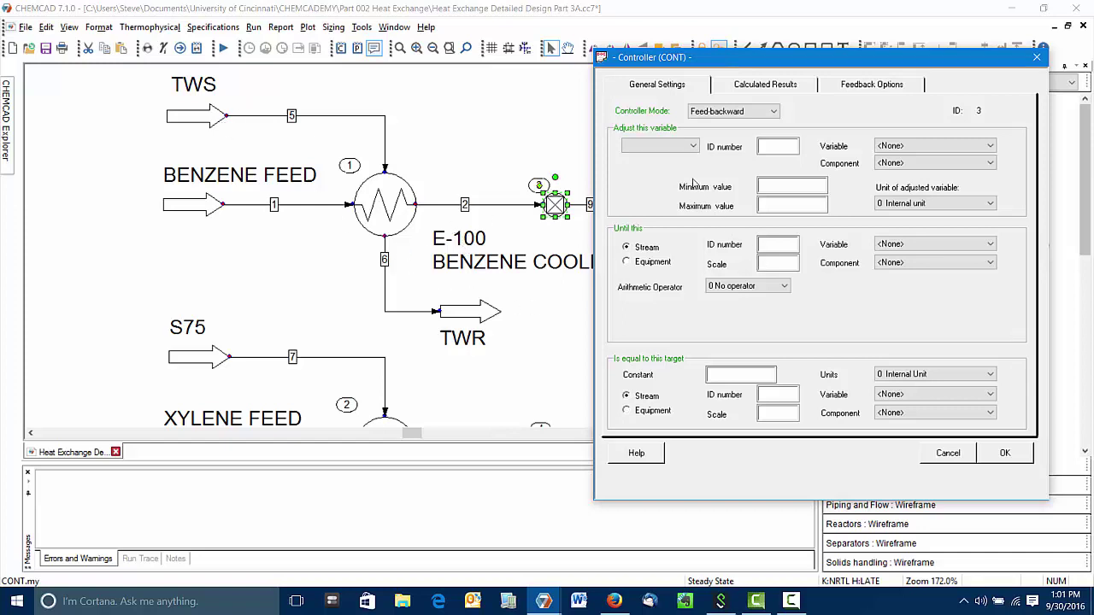
Make controller 3 adjust stream 5's Total mass rate in Mole/Mass units.
left_click(691, 146)
left_click(674, 163)
left_click(759, 146)
type("5")
left_click(933, 147)
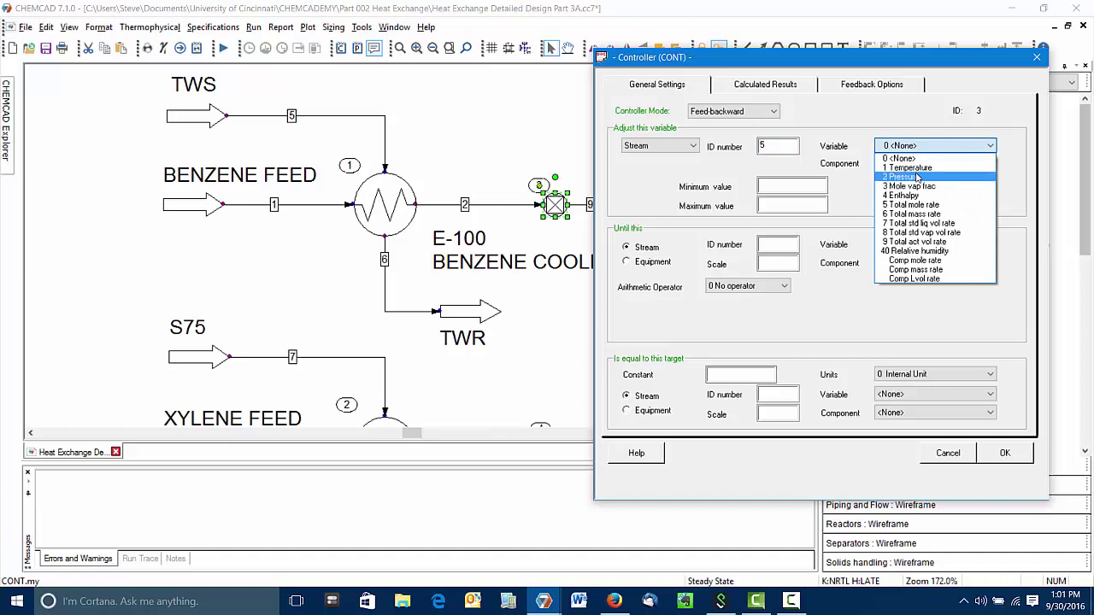
key("Return")
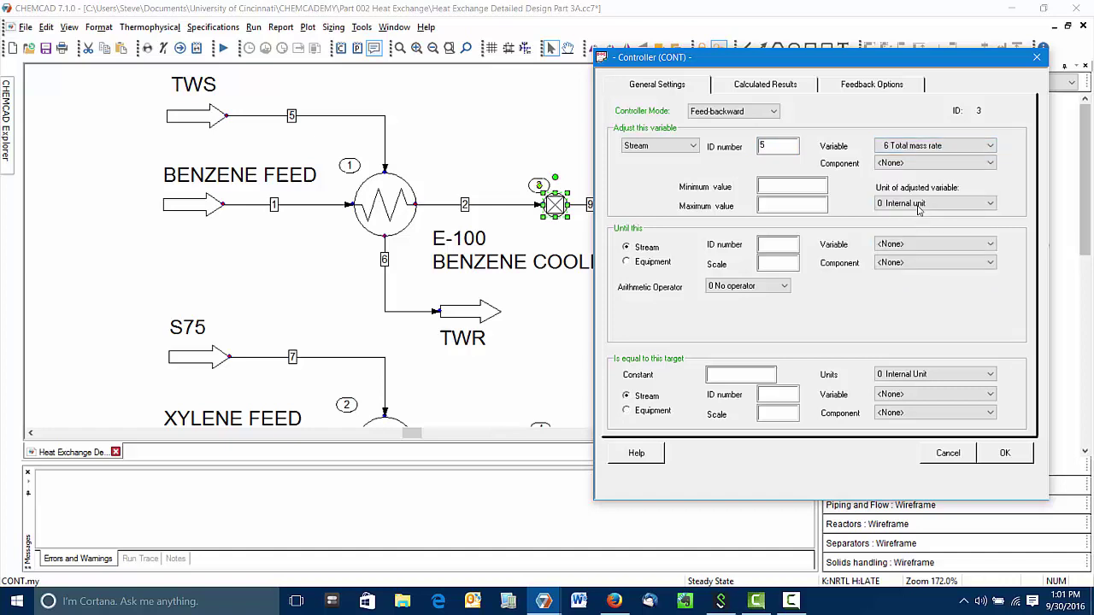
key("alt+Down")
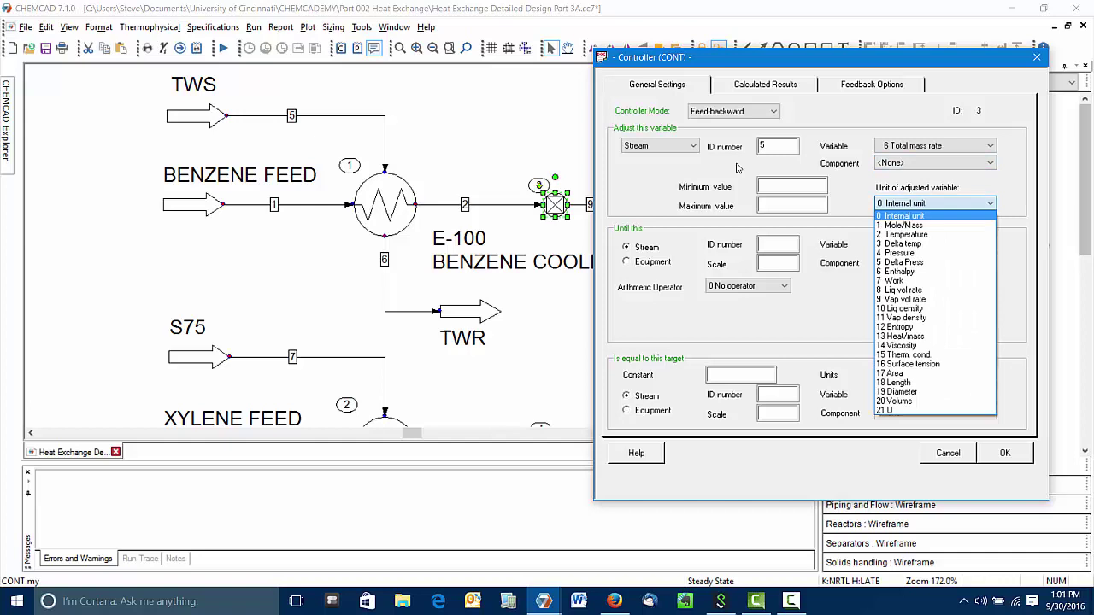
key("Down")
key("Return")
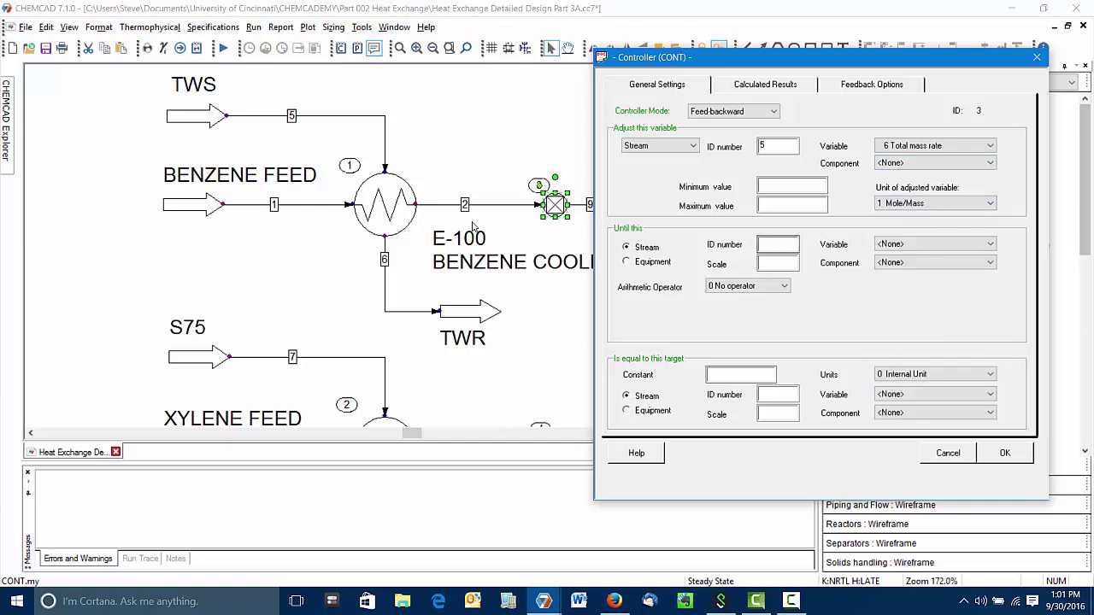
Target stream 2's temperature at a constant 40 in Temperature units and confirm.
left_click(775, 245)
type("2")
left_click(951, 248)
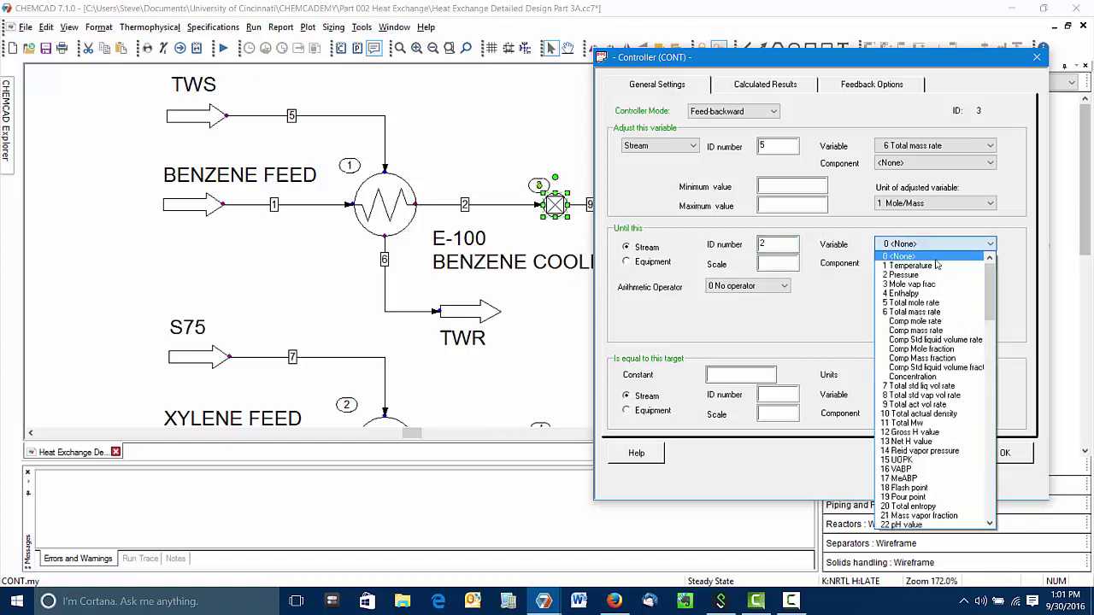
left_click(936, 271)
left_click(743, 374)
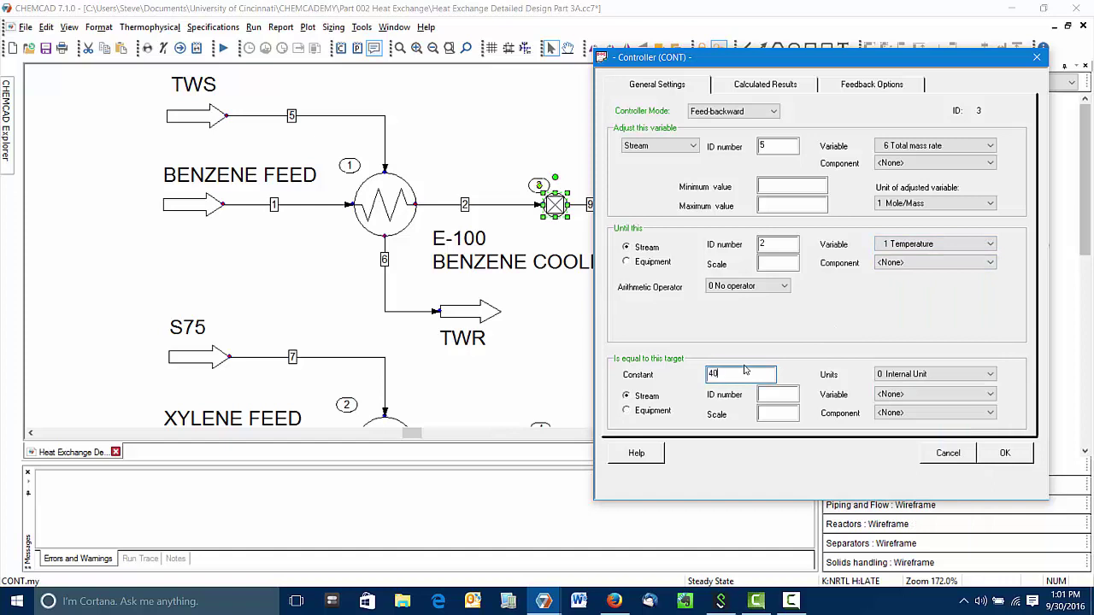
left_click(884, 376)
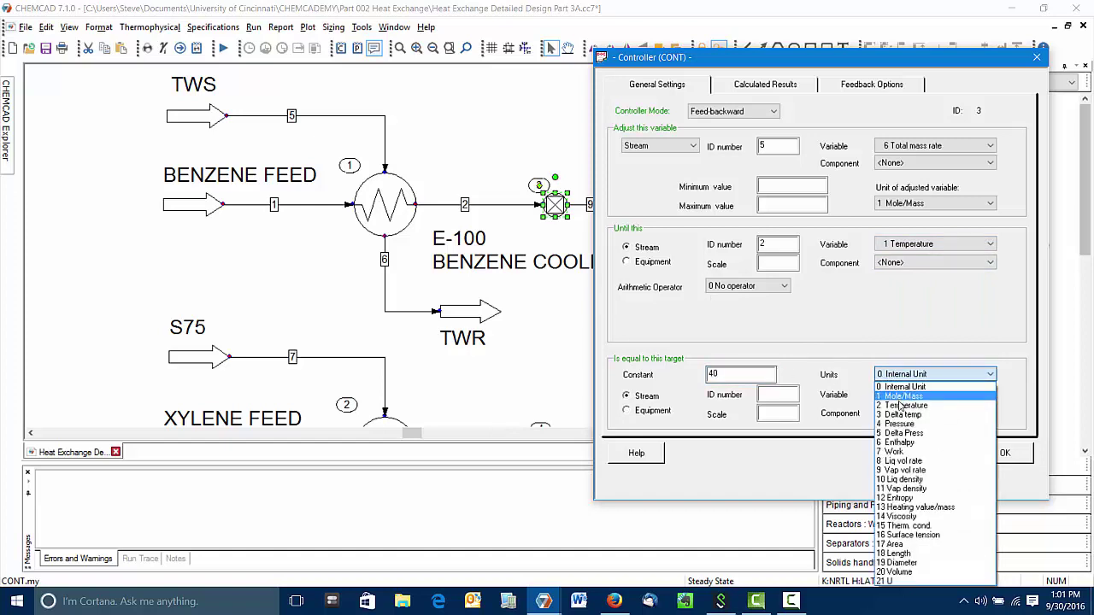
left_click(906, 405)
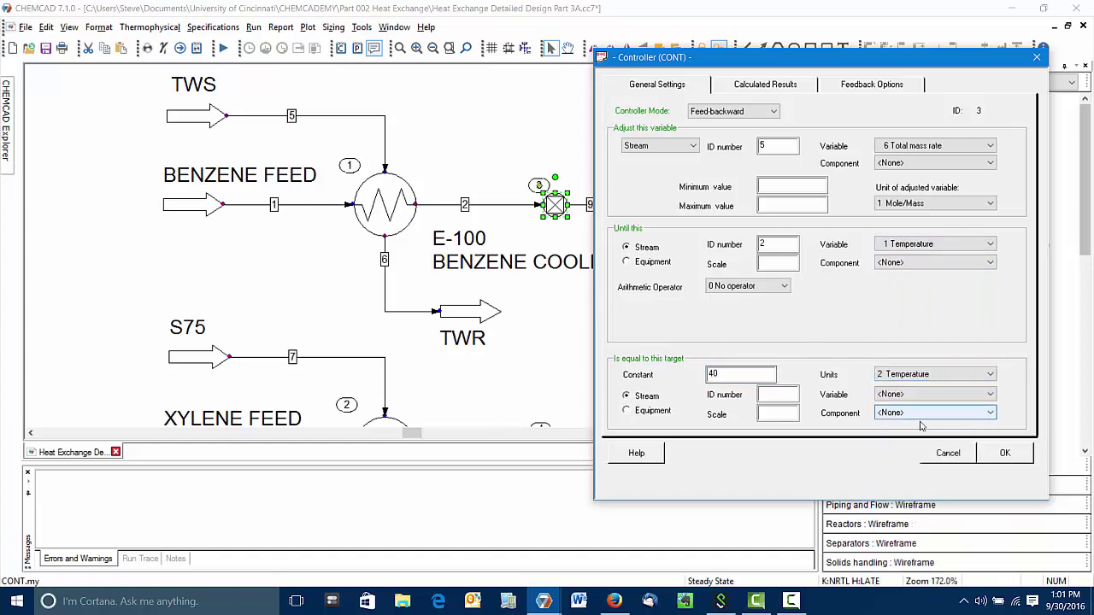
left_click(1008, 453)
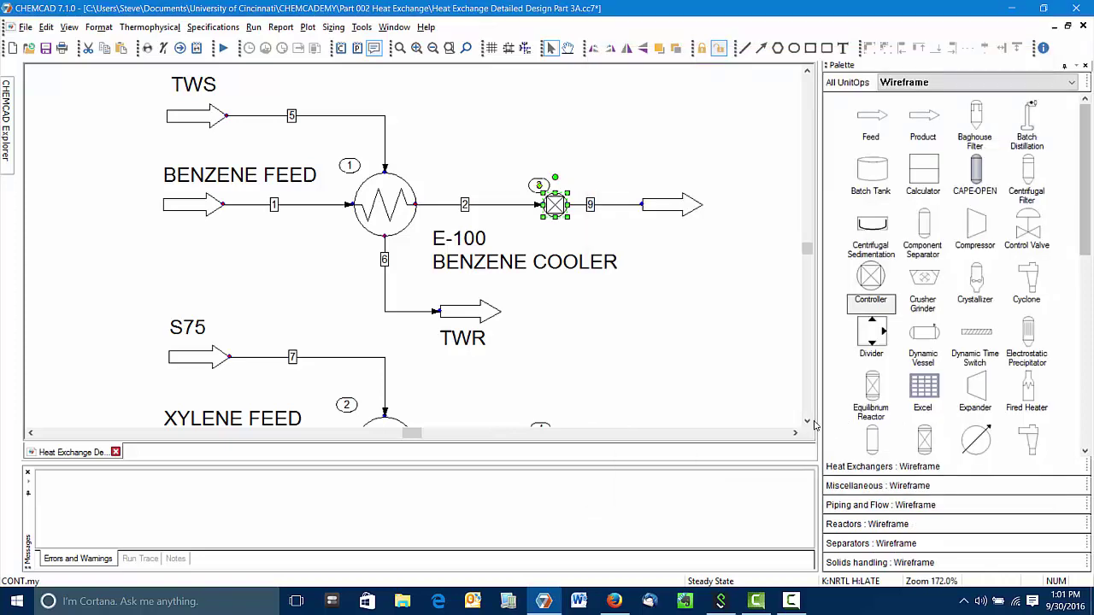
Turn E-120's utility option off and delete its 90 C stream 4 temperature spec.
scroll(647, 342, "down", 5)
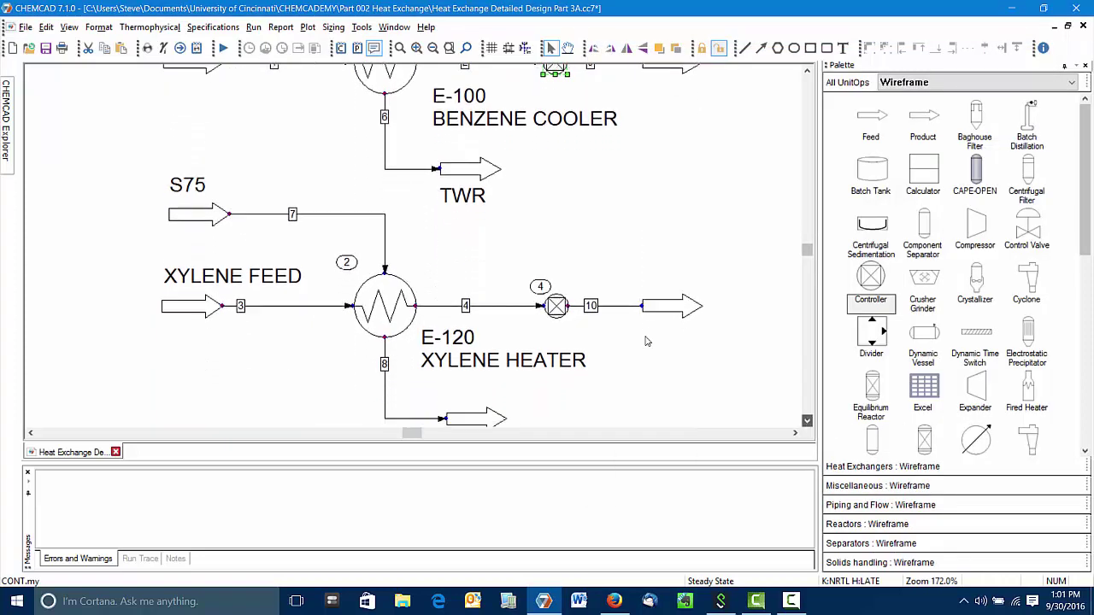
scroll(647, 342, "down", 2)
right_click(378, 249)
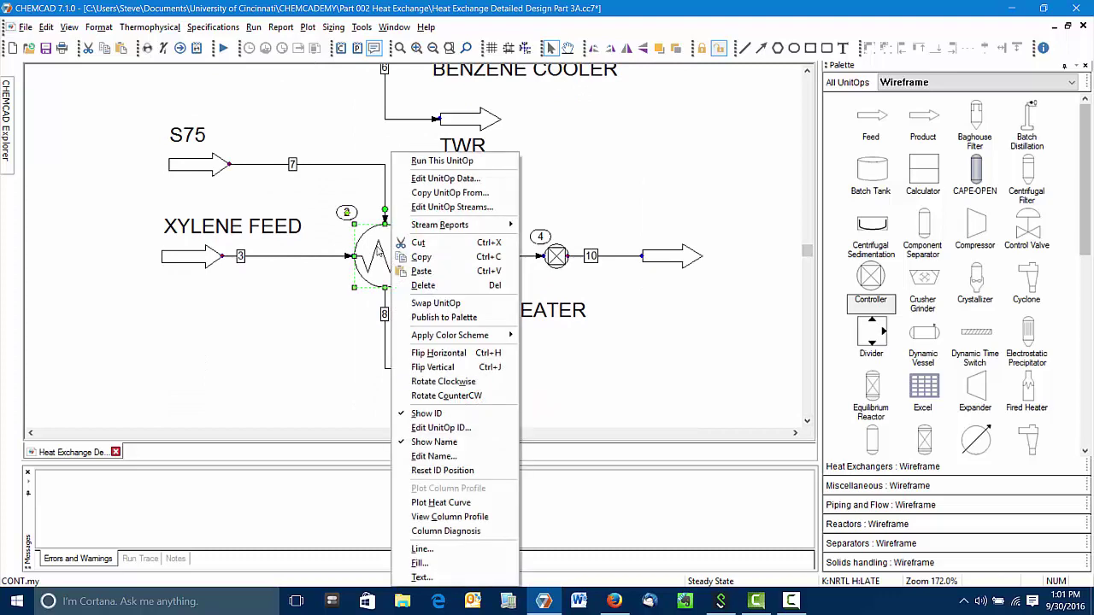
left_click(440, 178)
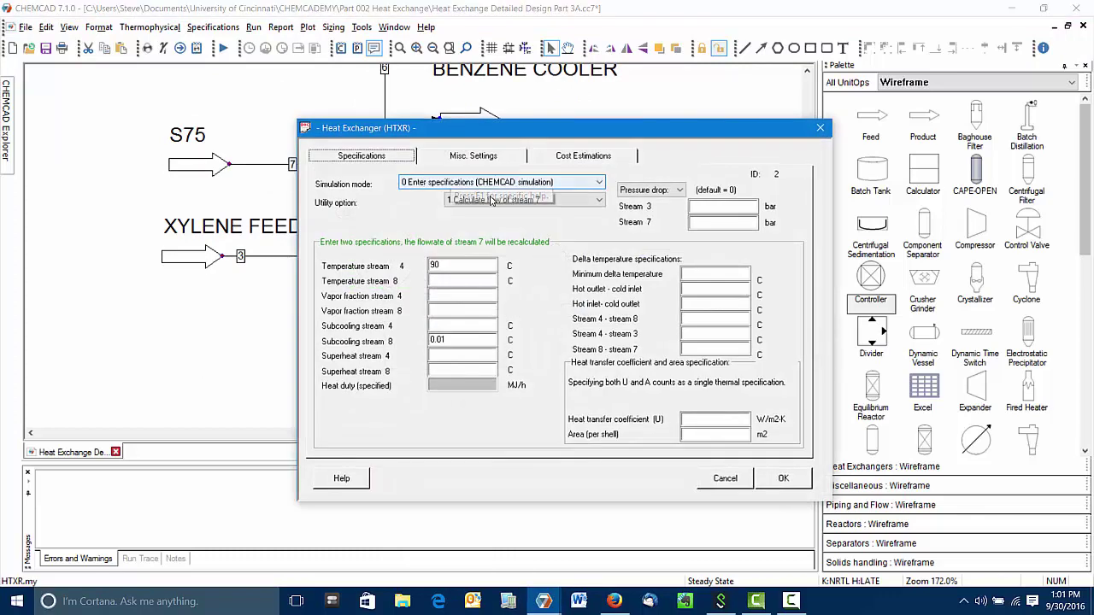
left_click(491, 200)
left_click(490, 212)
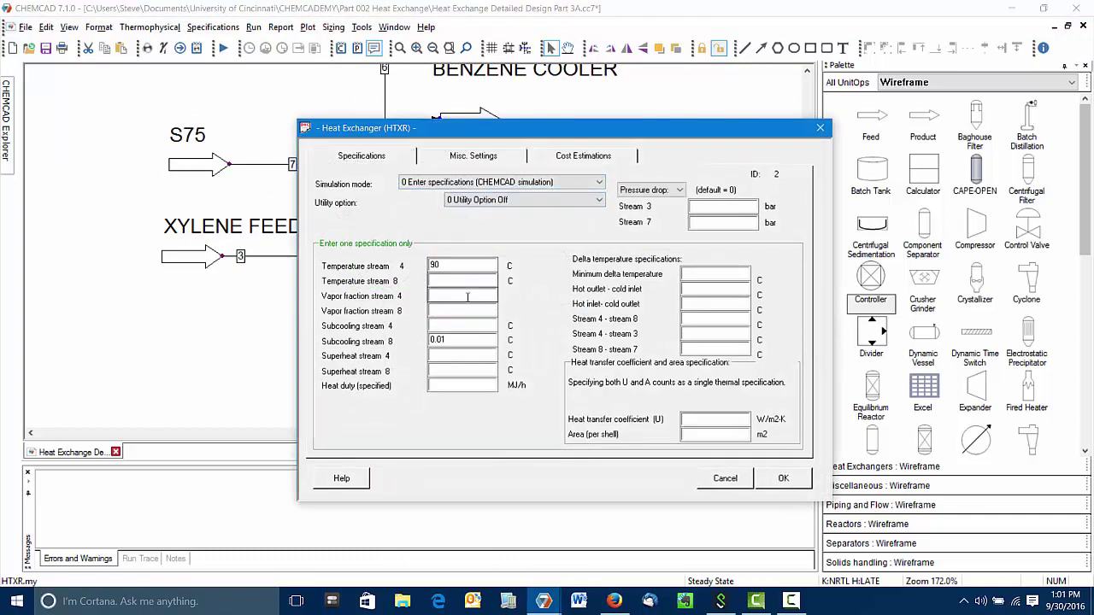
double_click(434, 264)
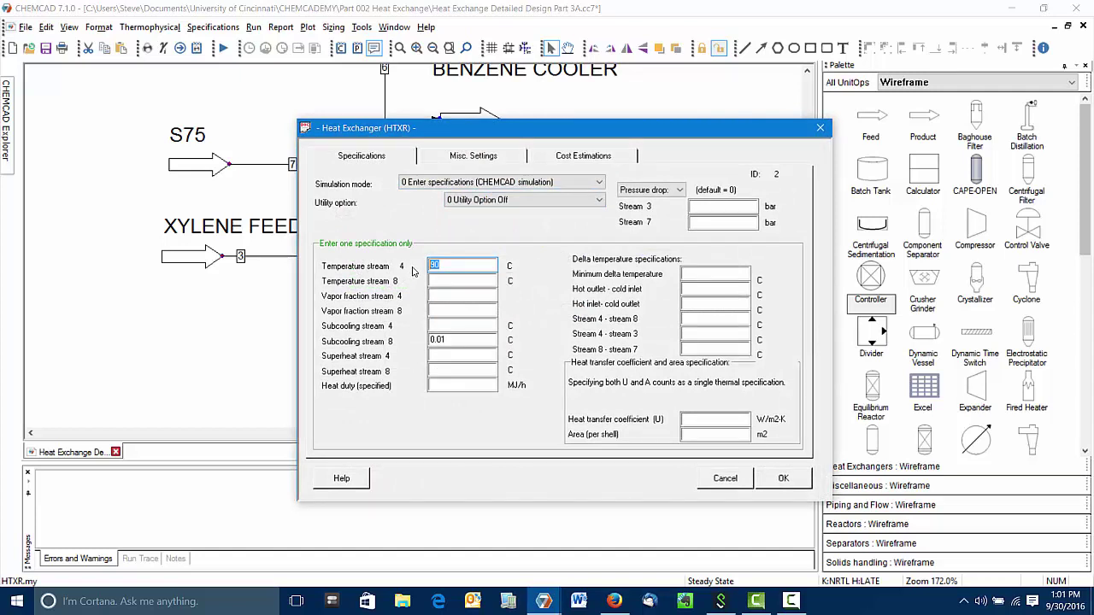
key("BackSpace")
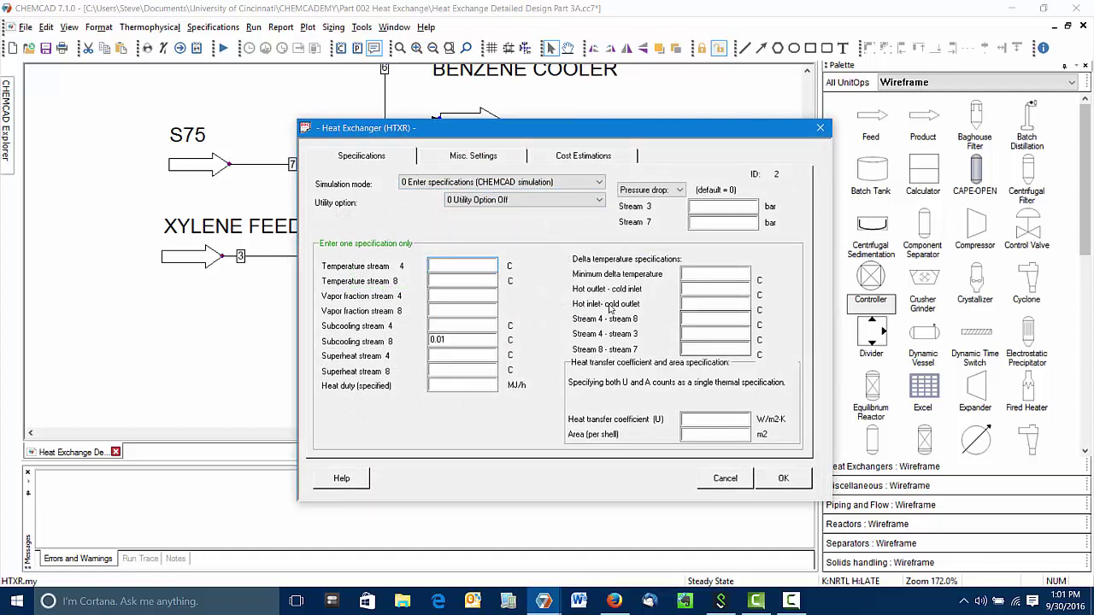
left_click(775, 481)
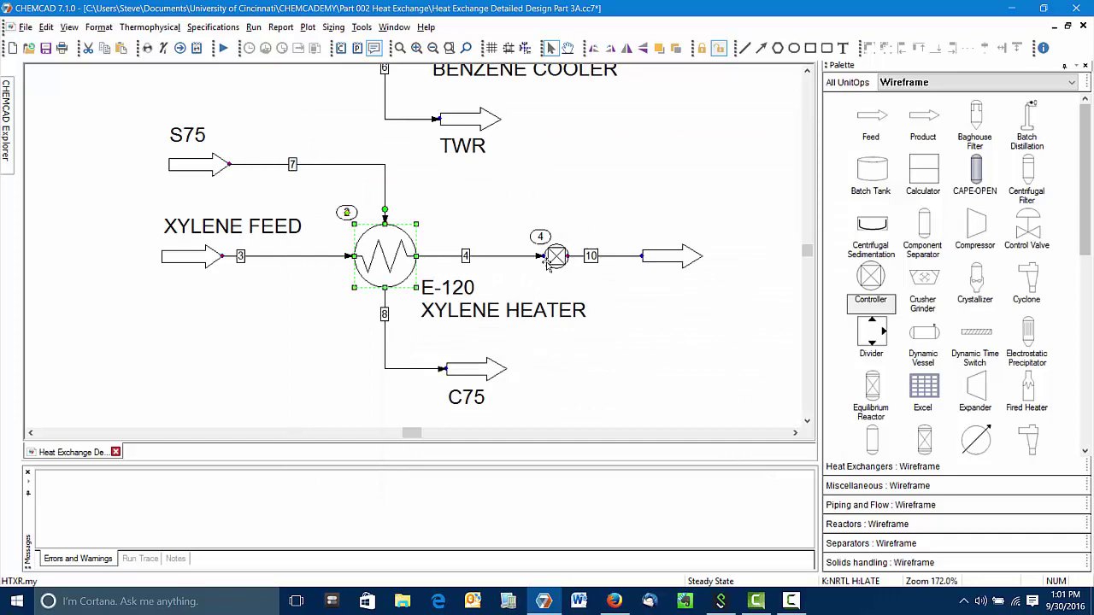
Set controller 4 to Feed-backward mode.
right_click(553, 258)
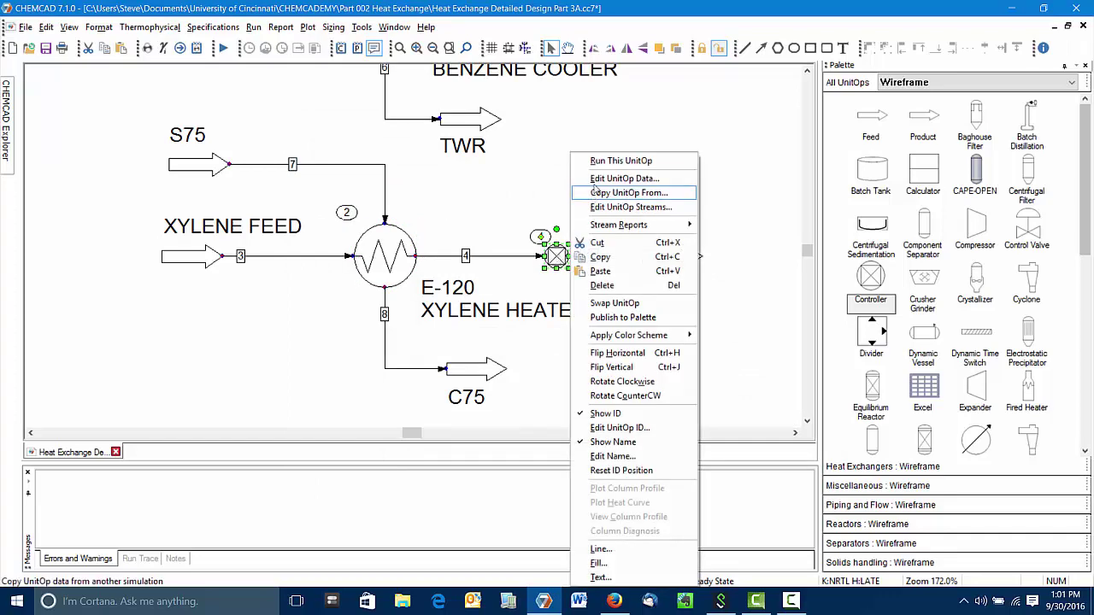
left_click(620, 177)
left_click(478, 147)
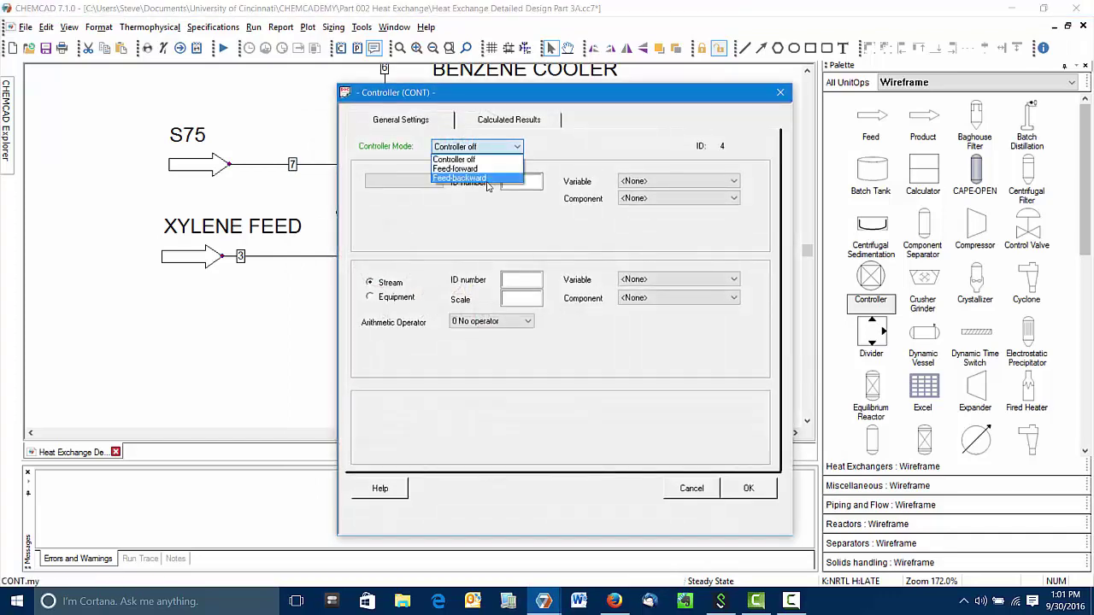
left_click(459, 178)
left_click_drag(478, 94, 625, 88)
Make controller 4 adjust stream 7's Total mass rate in Mole/Mass units.
left_click(584, 176)
left_click(546, 184)
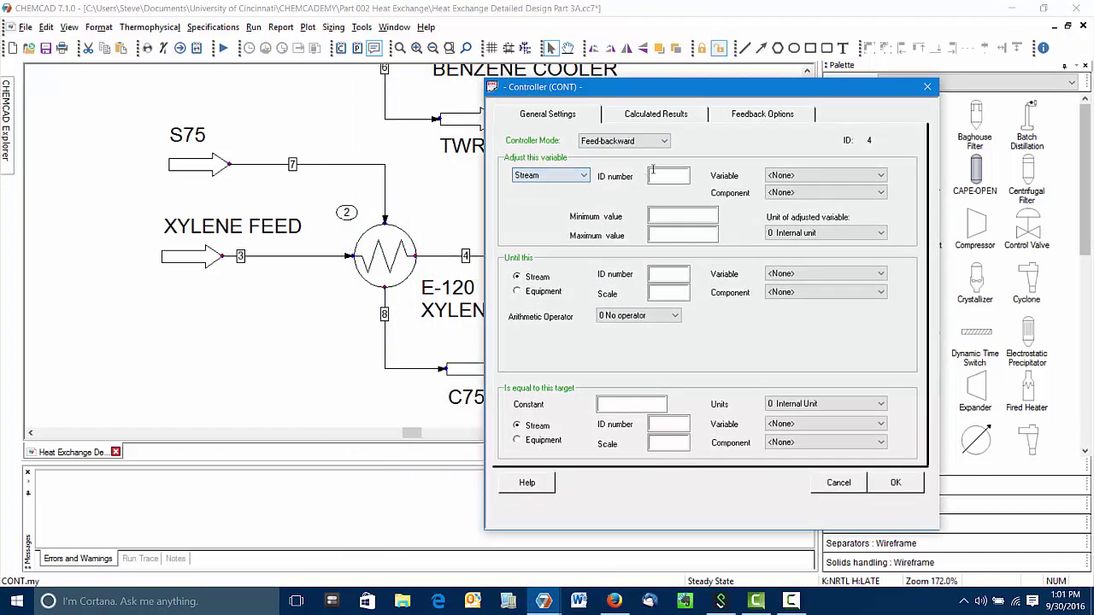
left_click(663, 174)
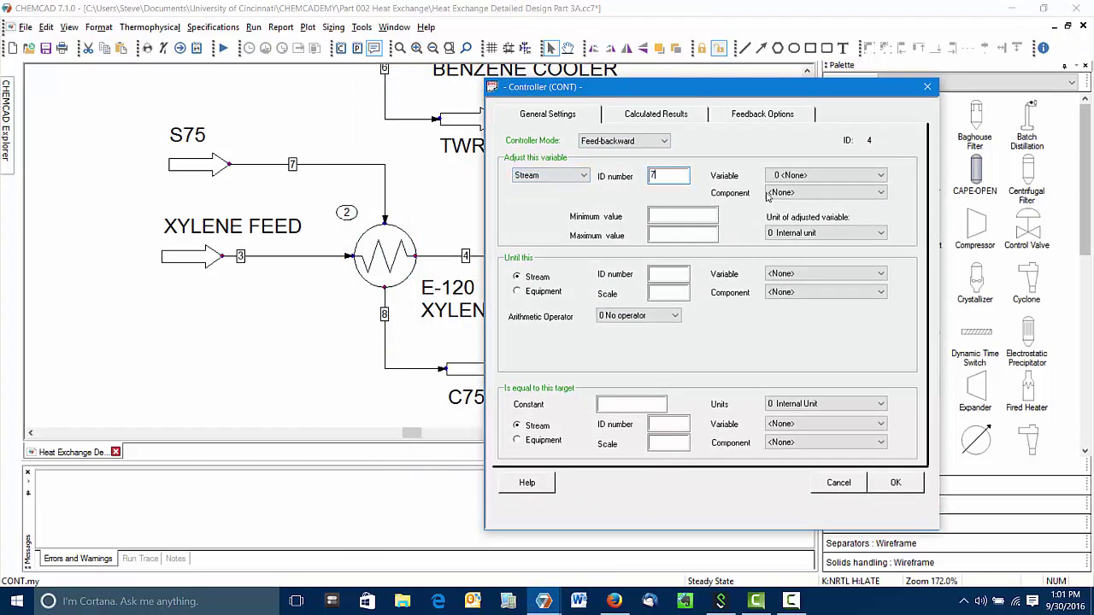
left_click(812, 175)
left_click(791, 243)
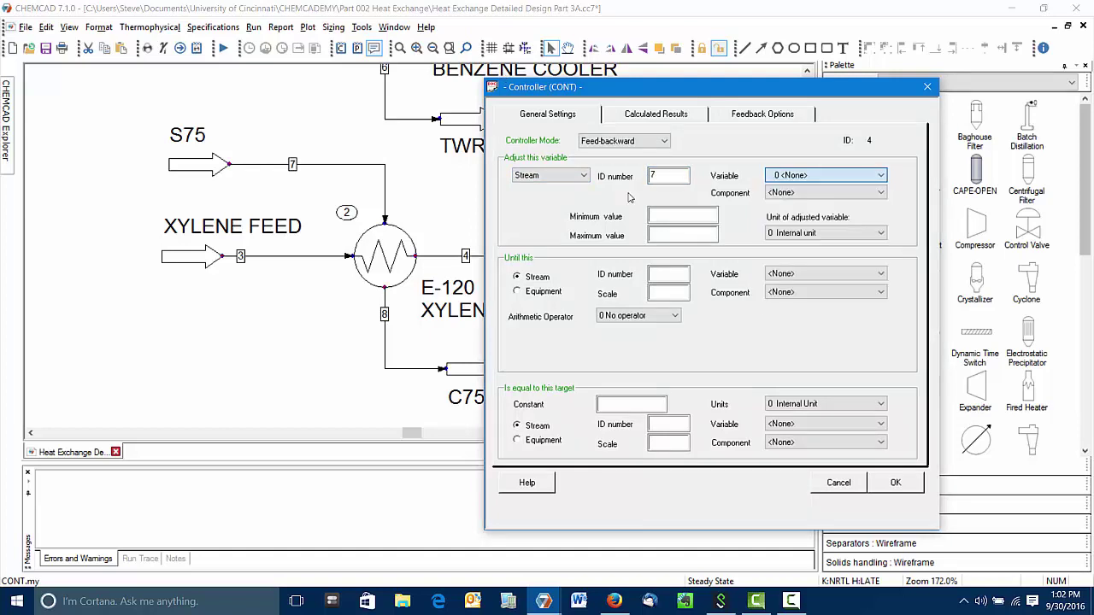
left_click(811, 233)
left_click(802, 256)
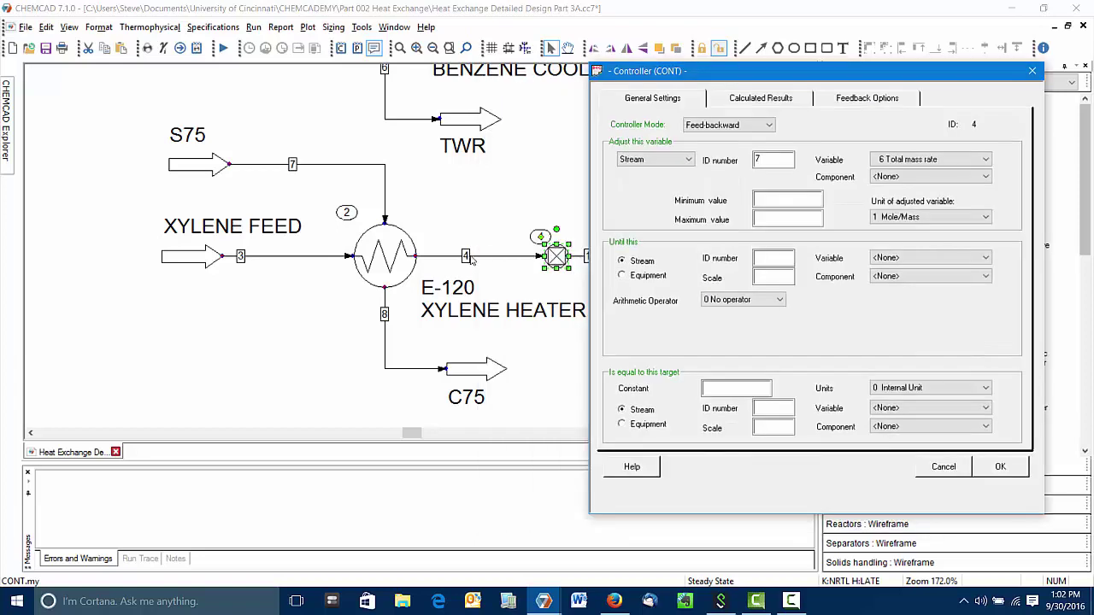
Target stream 4's temperature at a constant 90 in Temperature units and accept.
left_click(757, 260)
type("4")
left_click(880, 259)
left_click(904, 280)
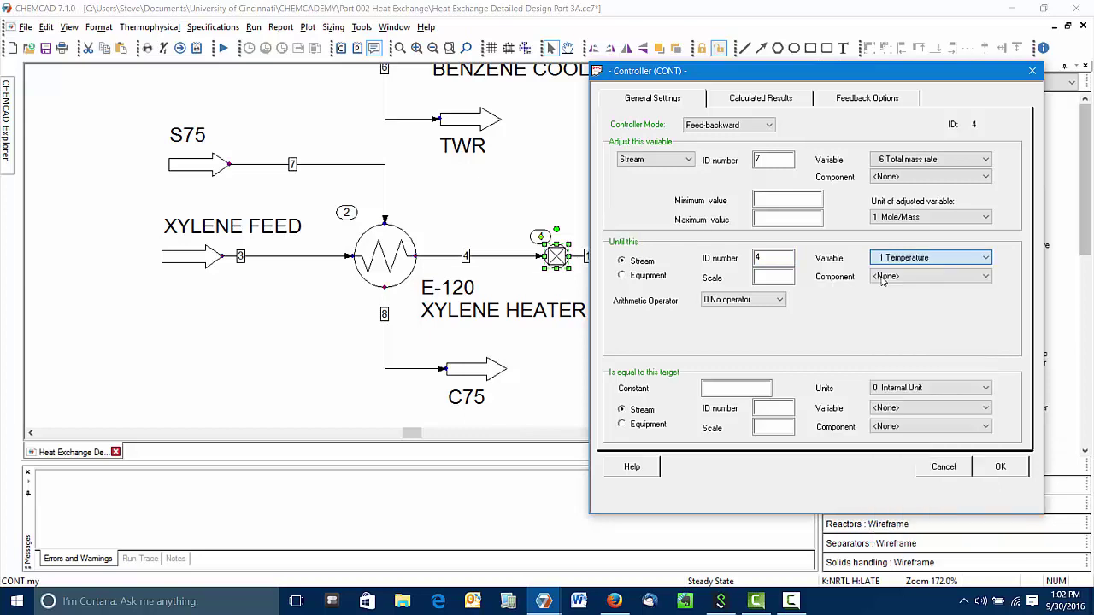
left_click(756, 388)
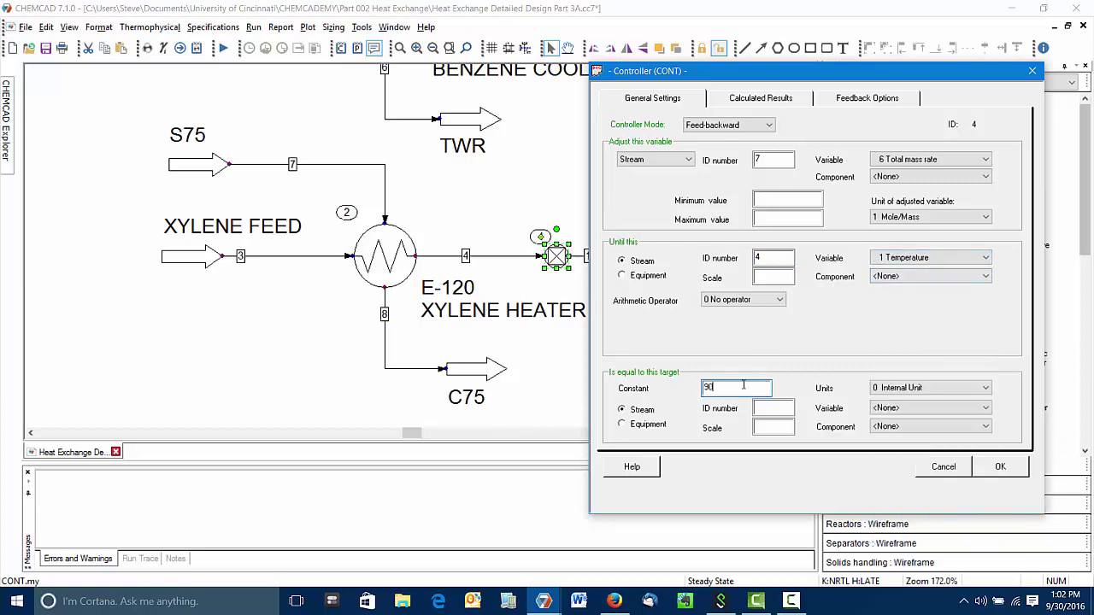
left_click(883, 390)
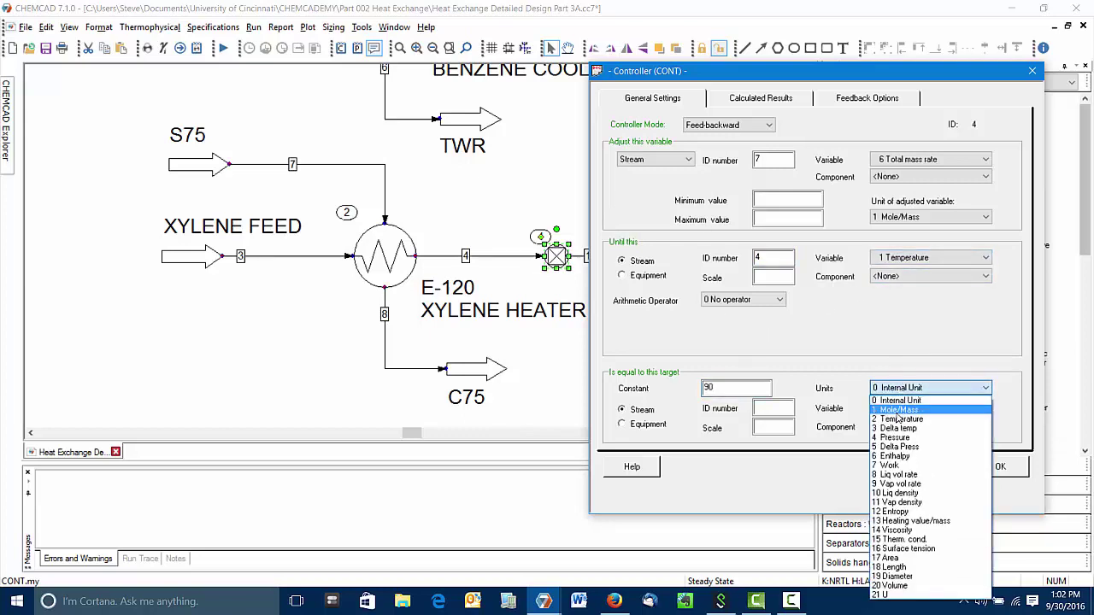
left_click(902, 419)
left_click(1000, 466)
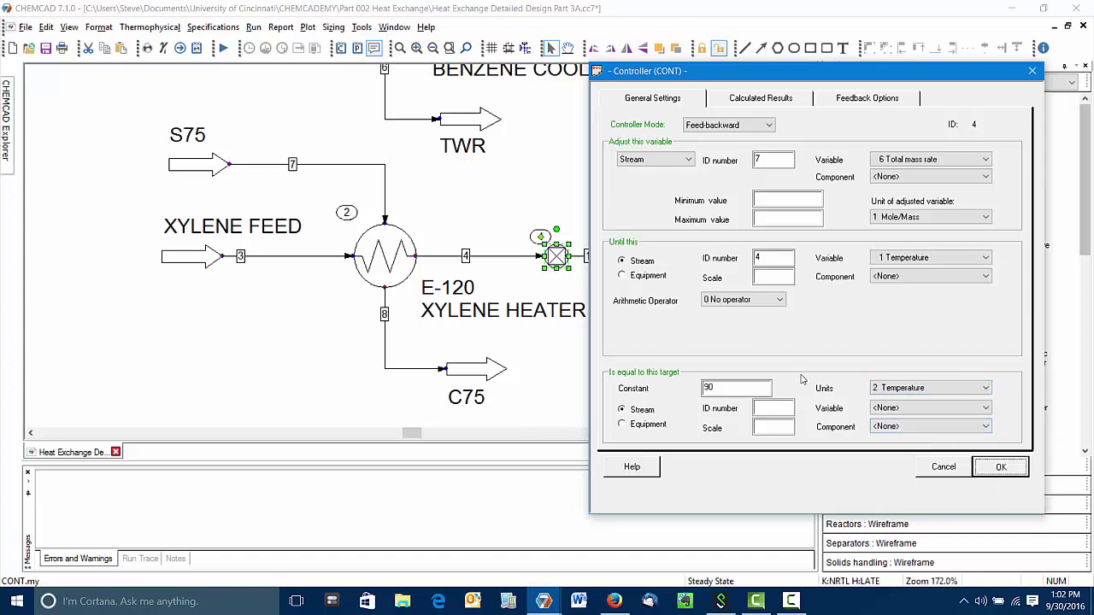
Run all units, then check streams 8, 2 and 4: stream 2 at 39.96 C, stream 8 567.56 kg/h water.
left_click(727, 280)
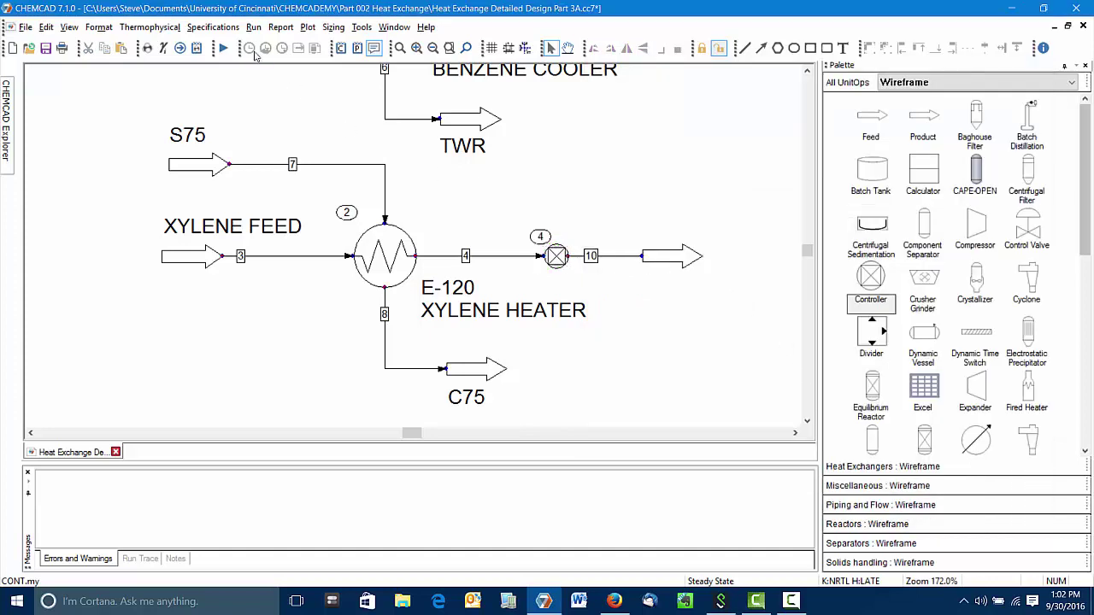
left_click(223, 49)
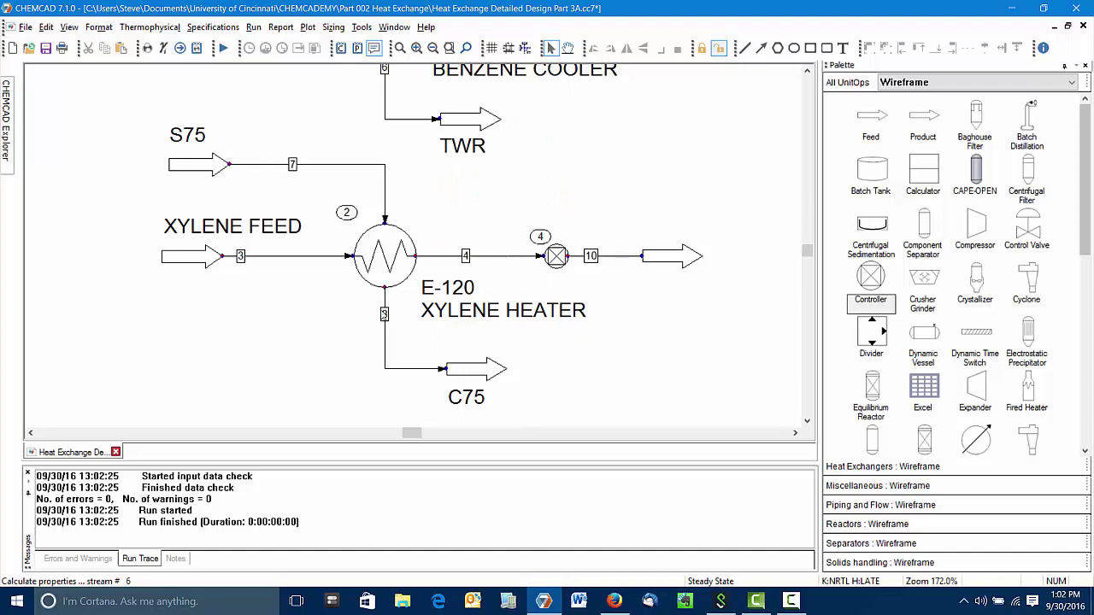
mouse_move(387, 318)
scroll(769, 89, "up", 3)
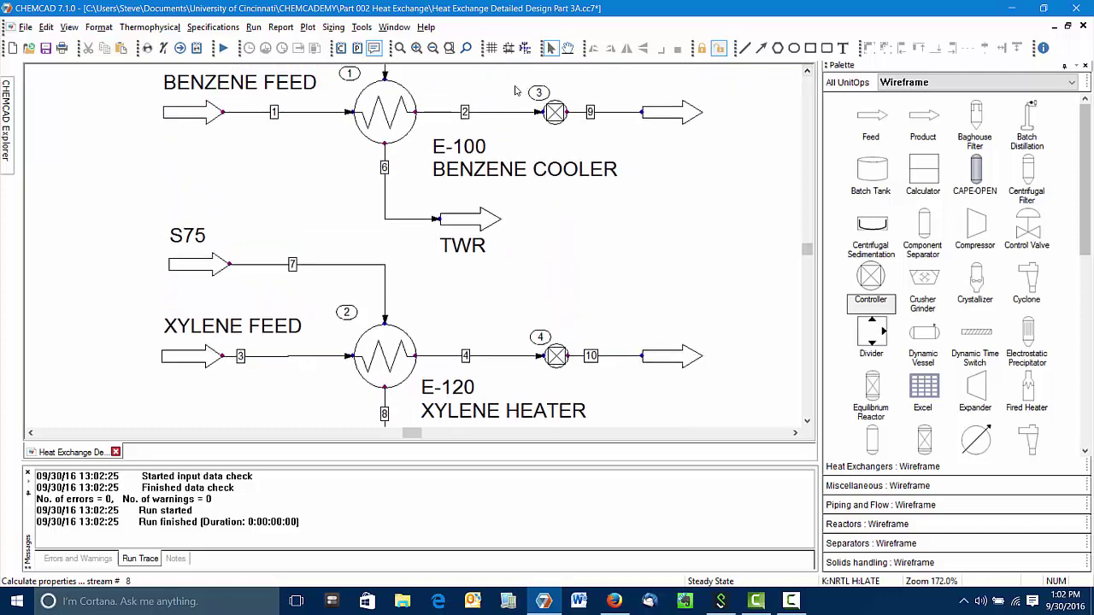
mouse_move(467, 116)
mouse_move(467, 357)
scroll(806, 73, "up", 3)
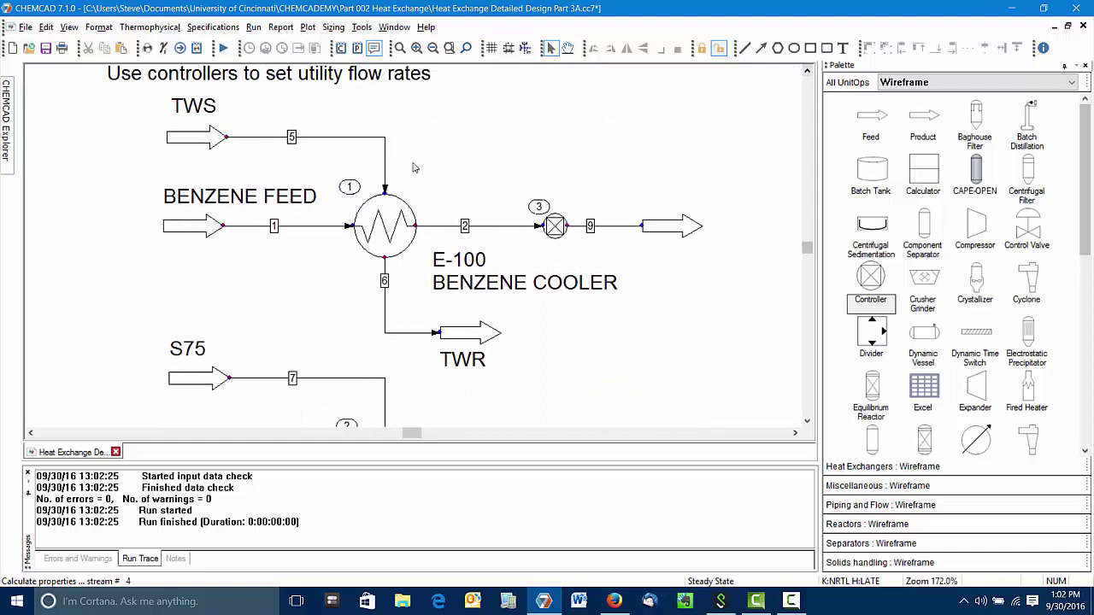
Start E-100 shell-and-tube sizing, re-entering stream information and accepting the heat curve parameters.
left_click(374, 236)
right_click(374, 238)
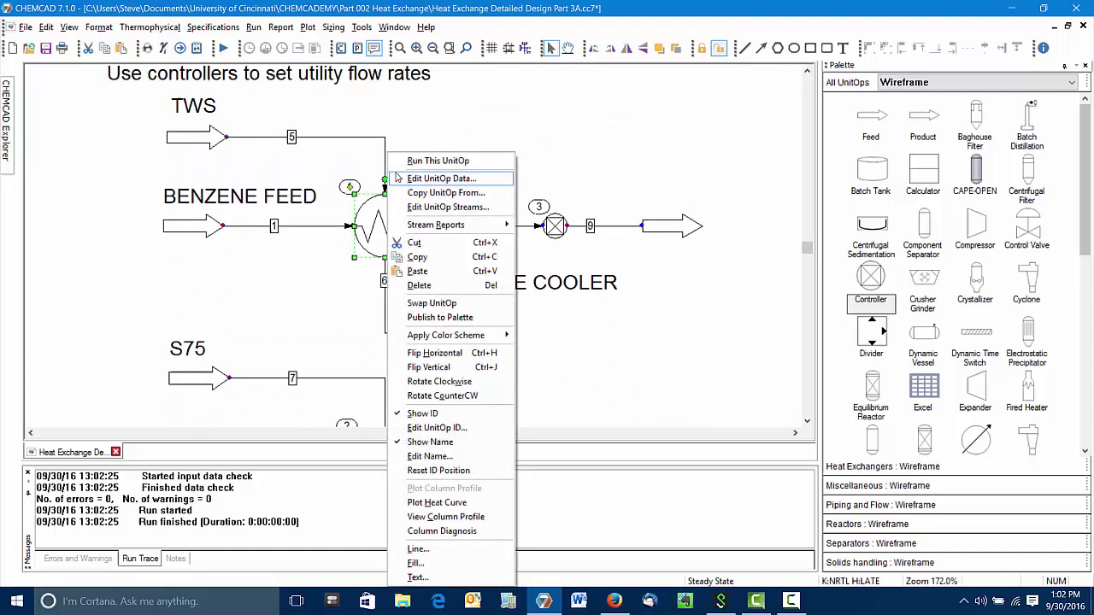
left_click(333, 27)
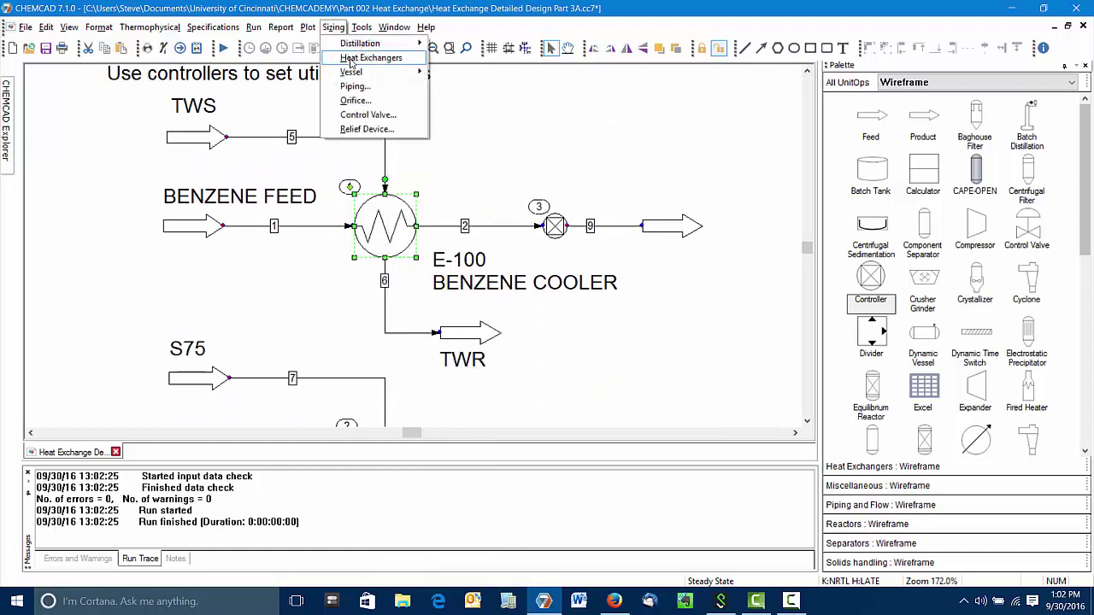
mouse_move(376, 57)
left_click(470, 57)
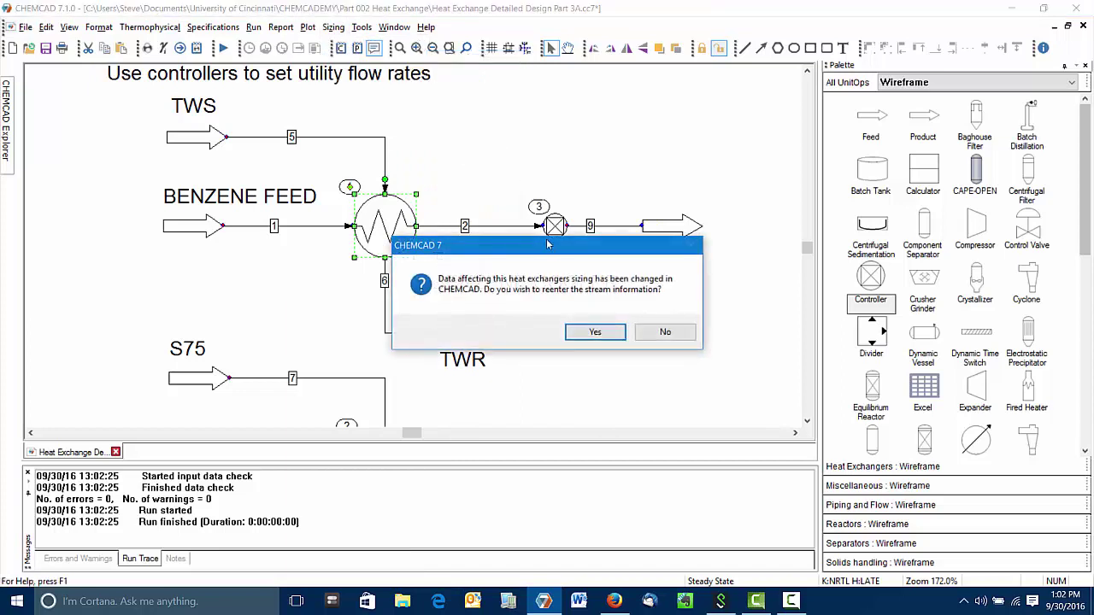
left_click_drag(538, 256, 631, 100)
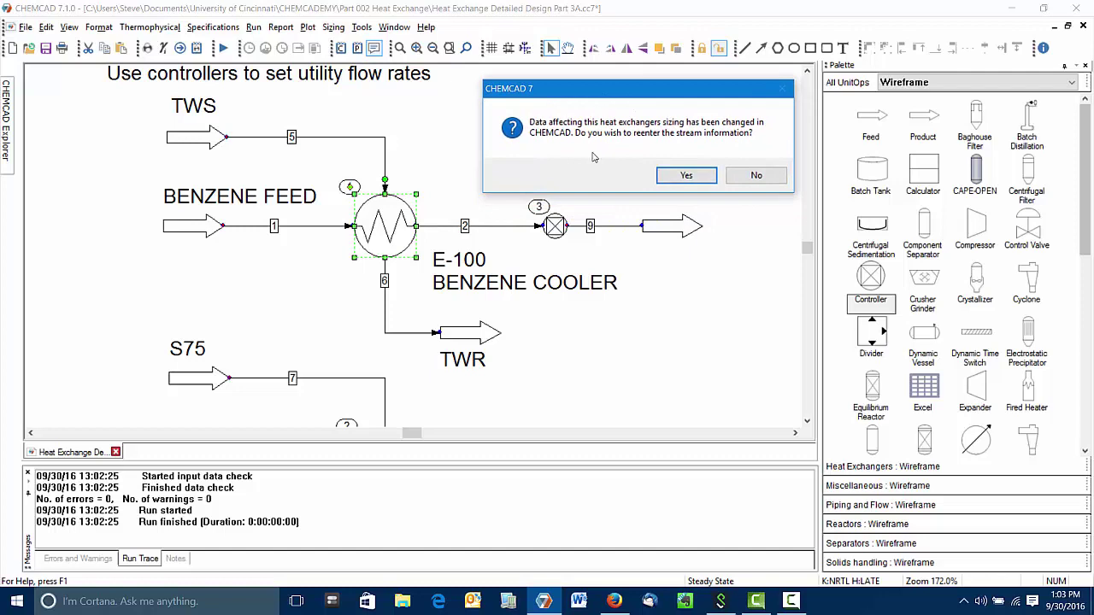
left_click(687, 175)
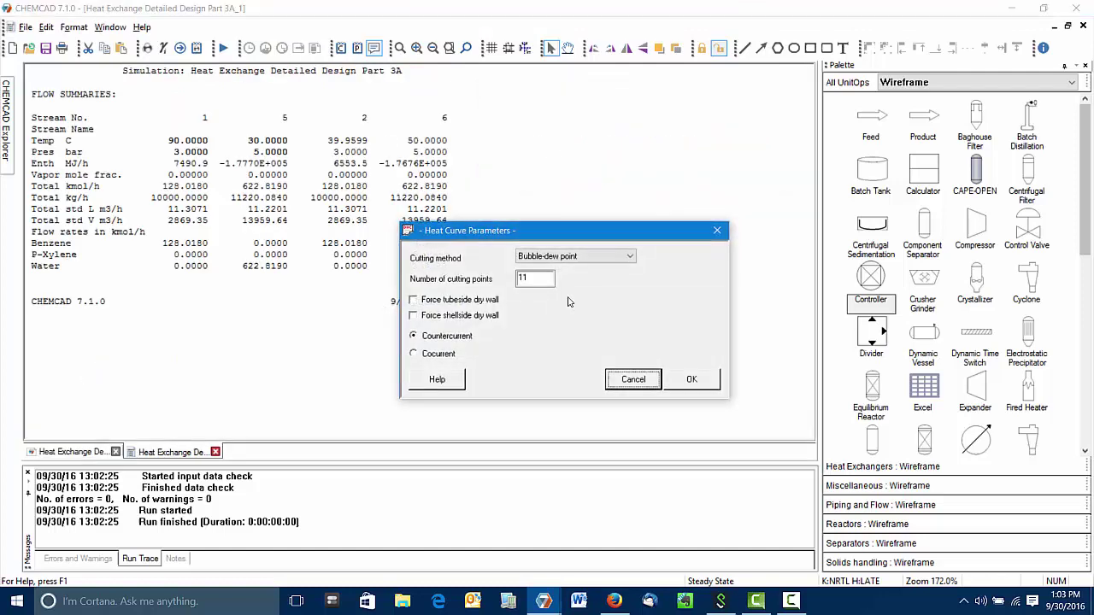
left_click(690, 379)
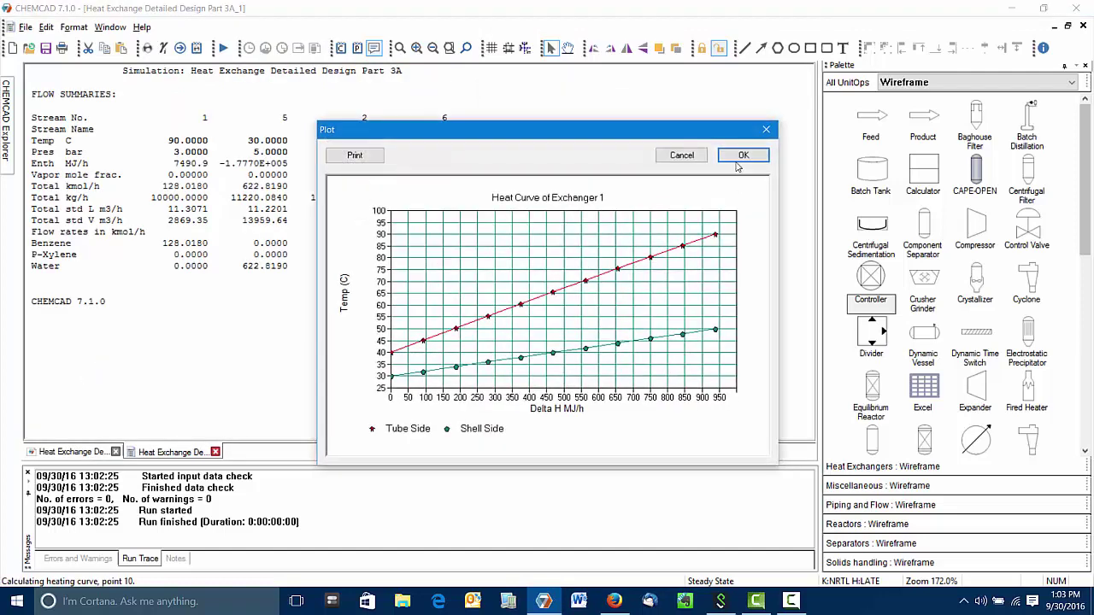
left_click(740, 157)
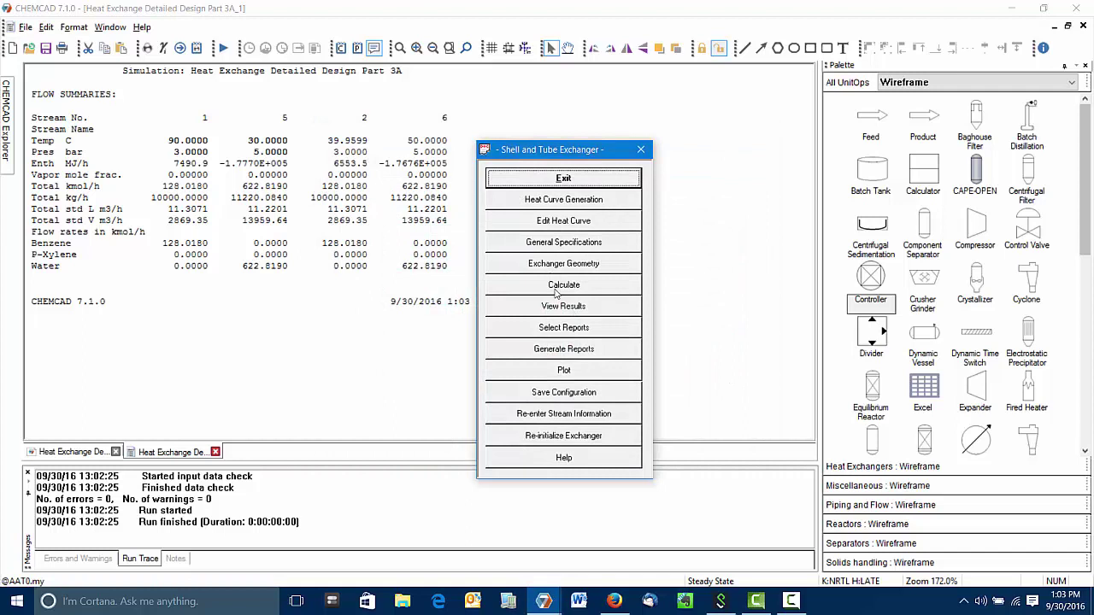
Calculate the E-100 design (48 iterations), save the changes, and close the report.
left_click(556, 290)
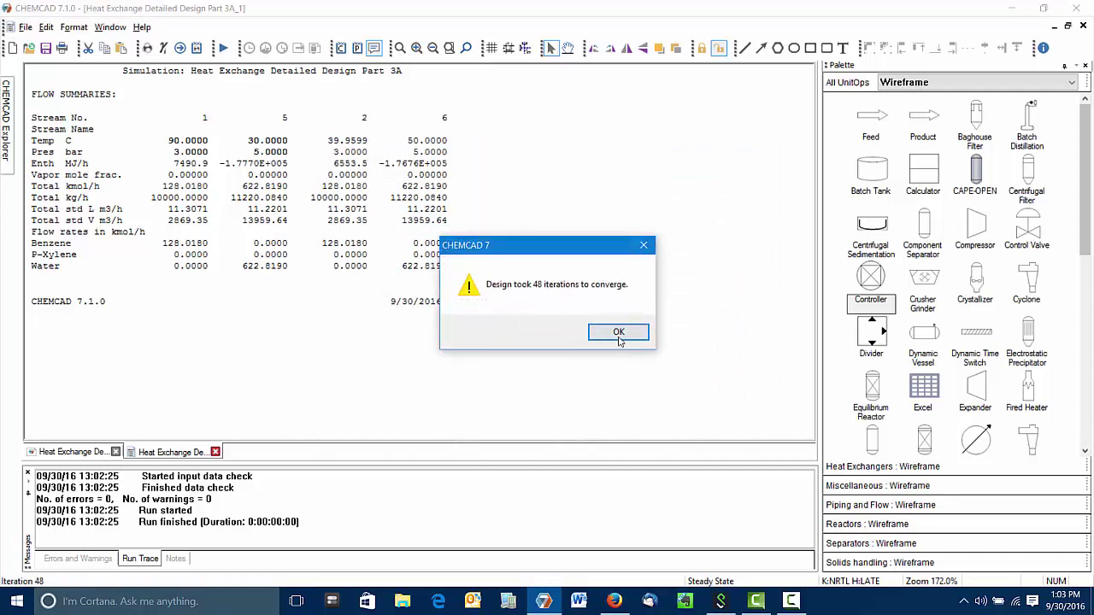
left_click(619, 333)
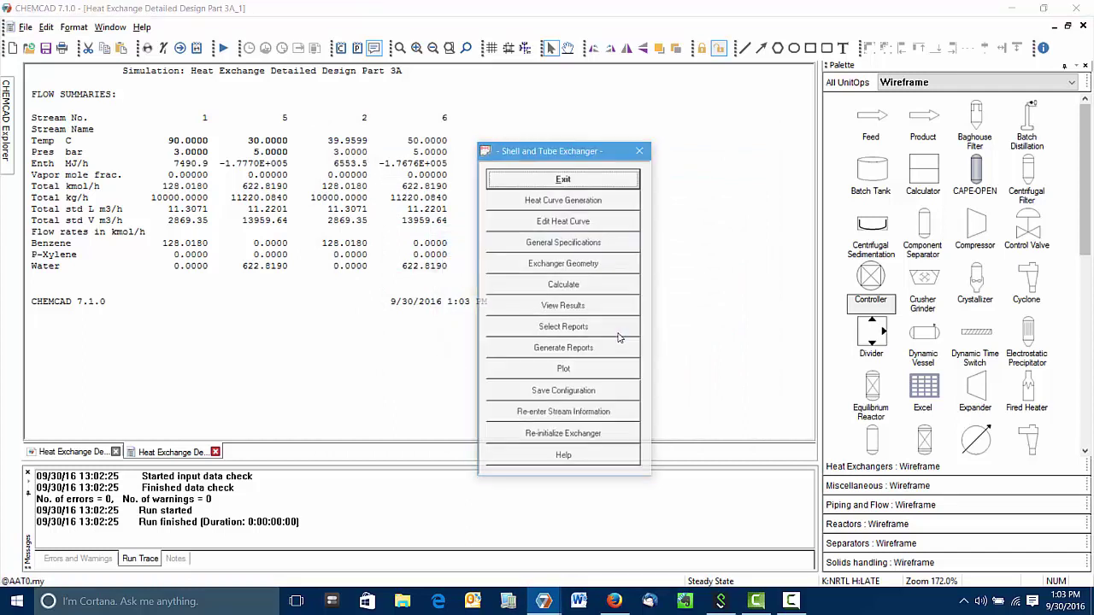
left_click(567, 180)
left_click(525, 333)
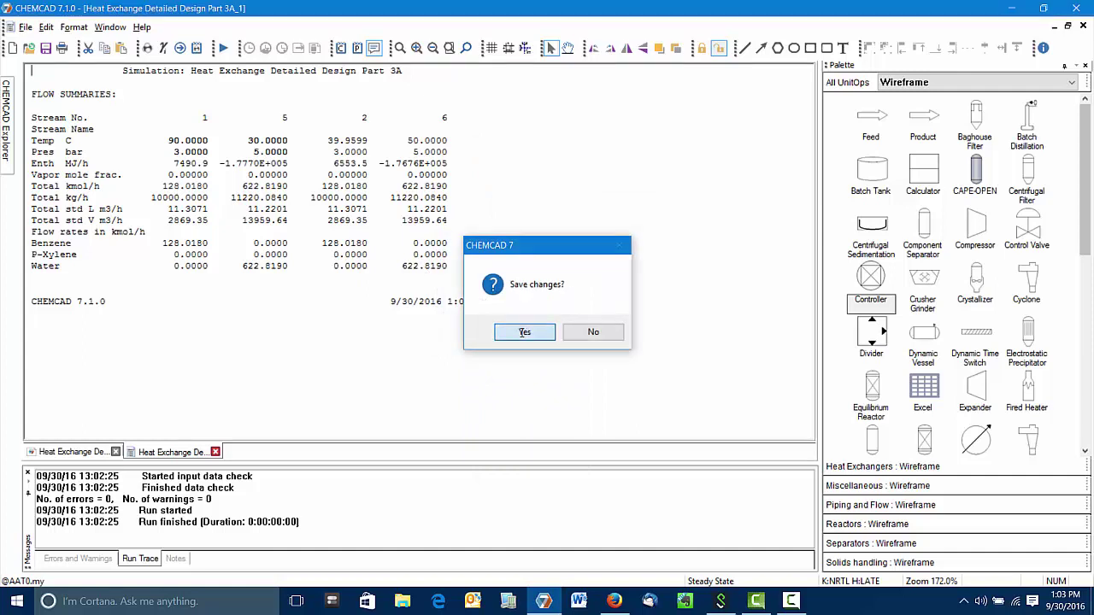
left_click(216, 452)
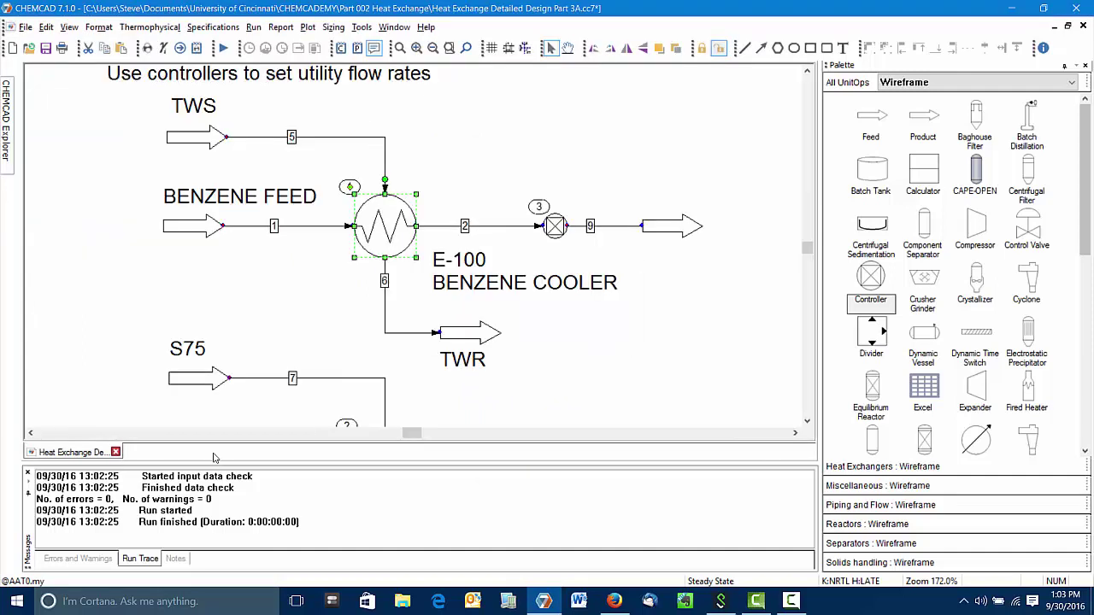
left_click(807, 422)
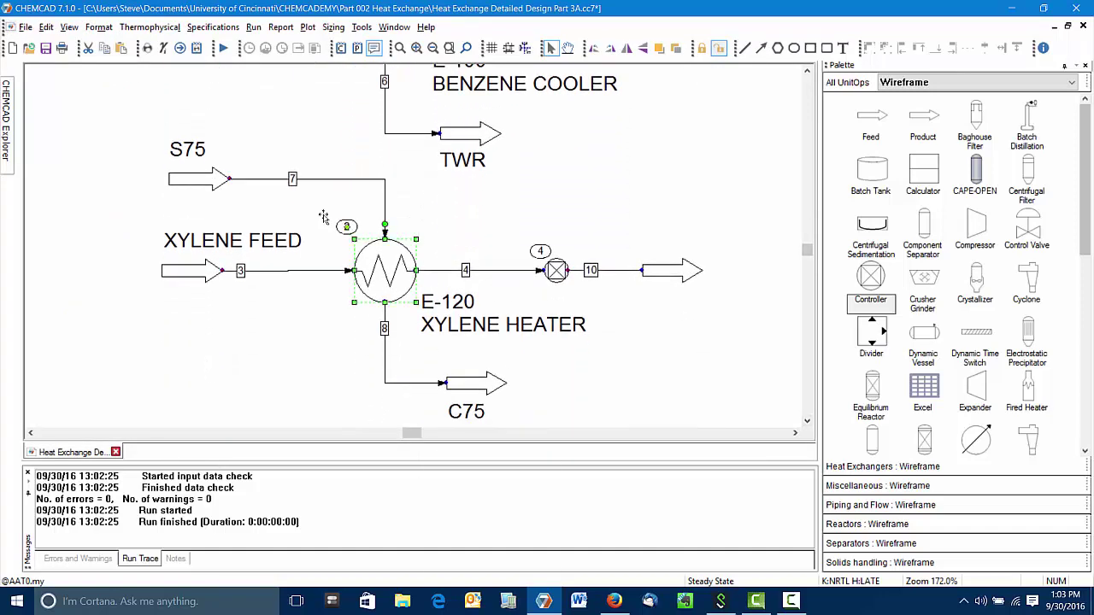
Check E-120's unit data, then calculate its shell-and-tube design (10 iterations) and save the changes.
right_click(409, 272)
left_click(450, 178)
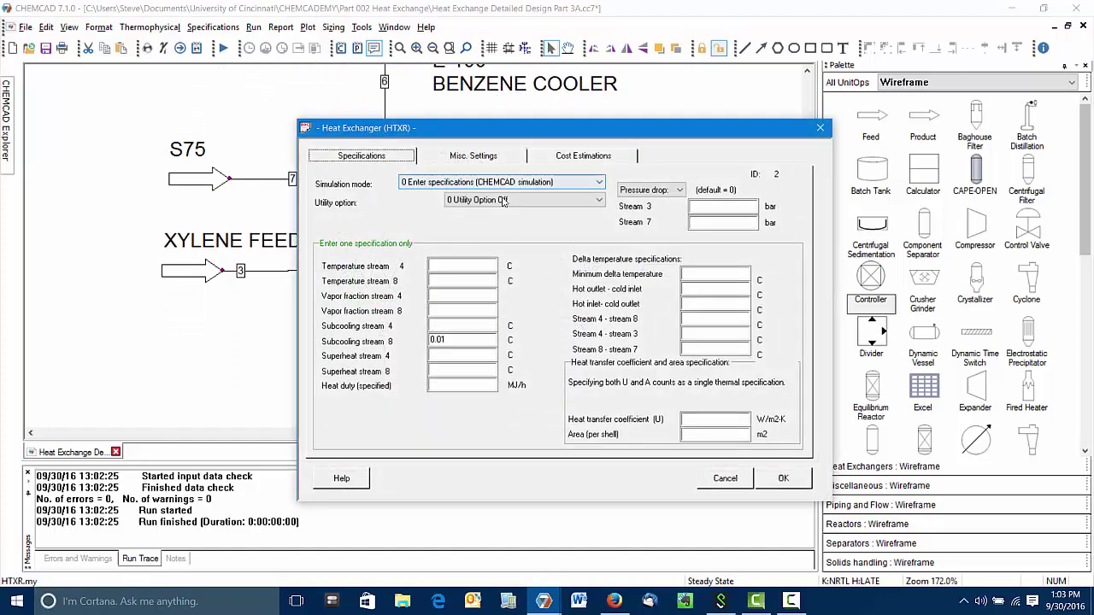
left_click(725, 477)
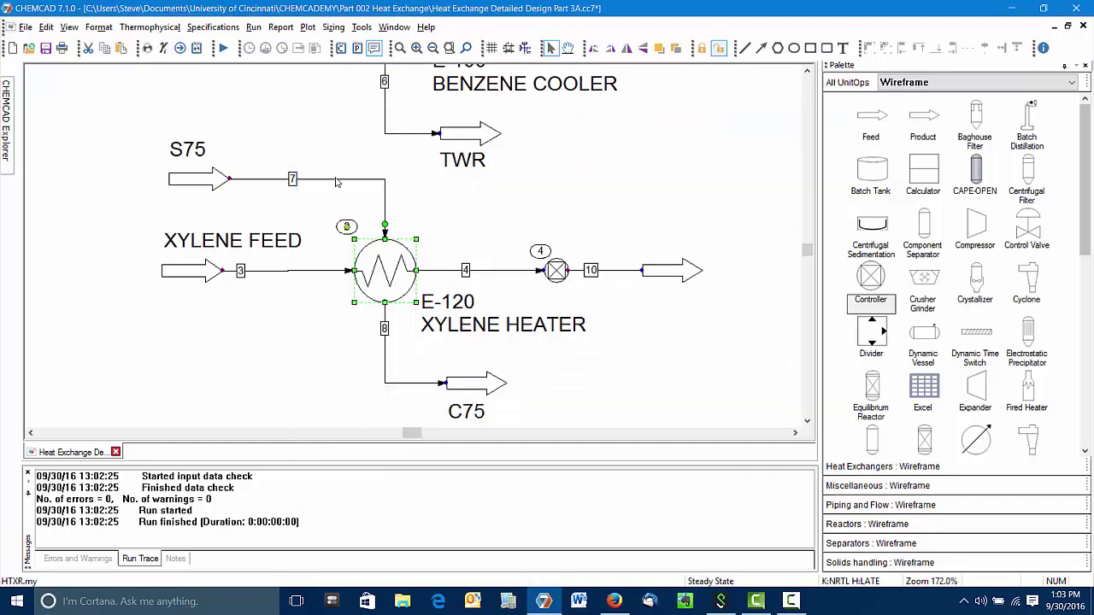
left_click(332, 27)
mouse_move(376, 57)
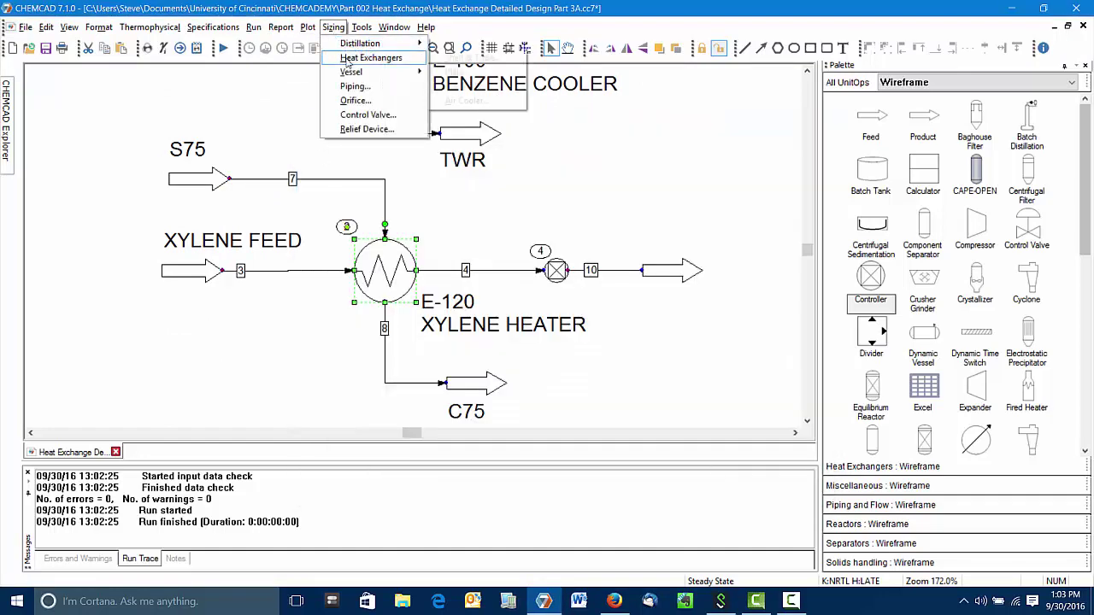
left_click(470, 57)
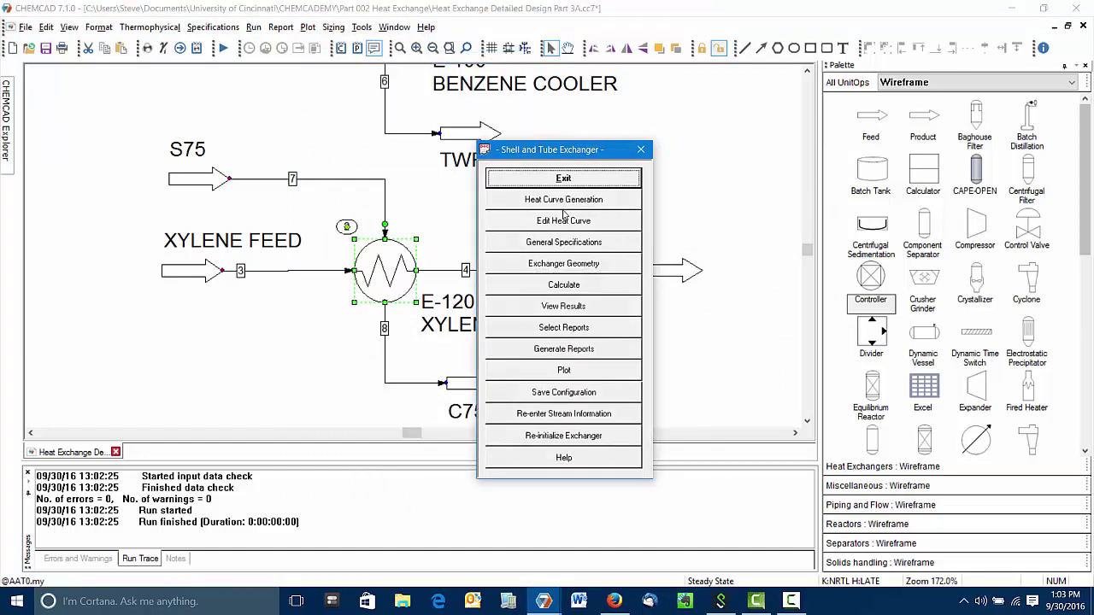
left_click(539, 290)
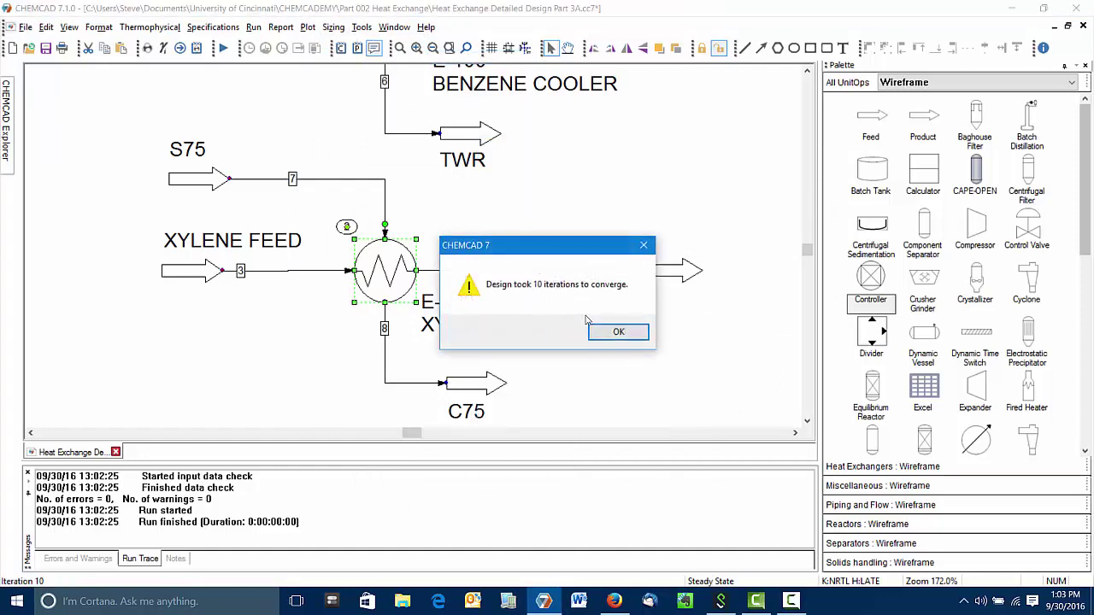
left_click(613, 333)
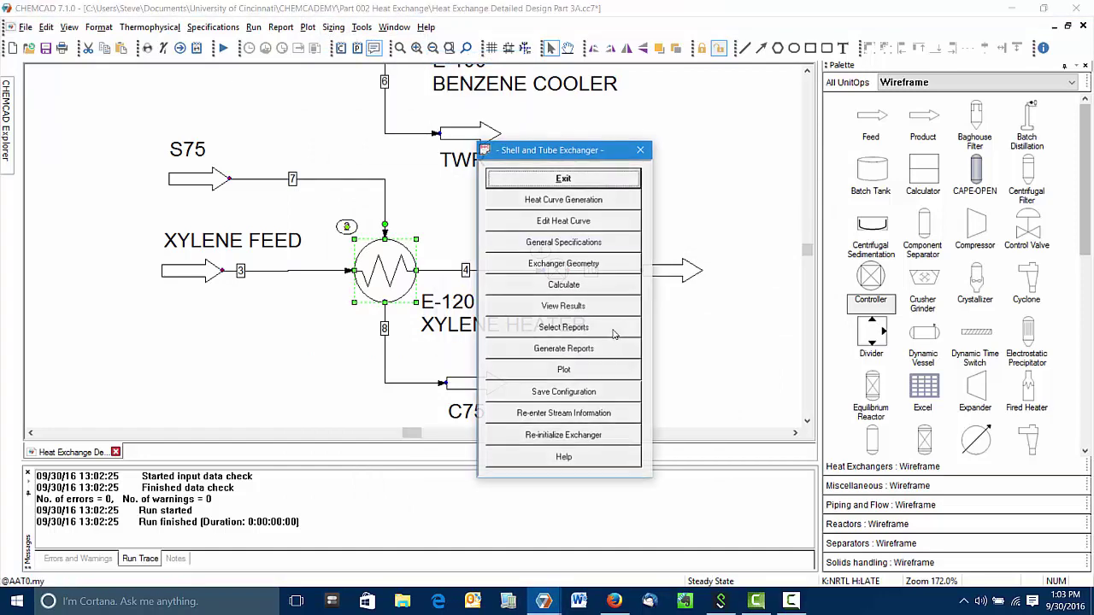
left_click(538, 182)
left_click(532, 332)
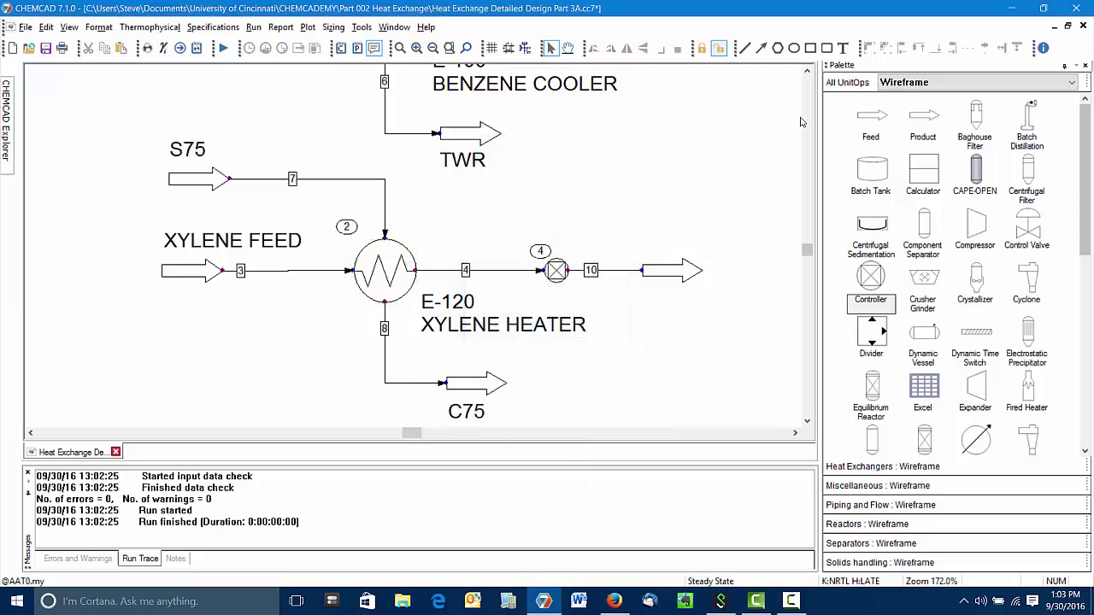
Scroll to E-100 and start its shell-and-tube sizing.
scroll(714, 167, "down", 3)
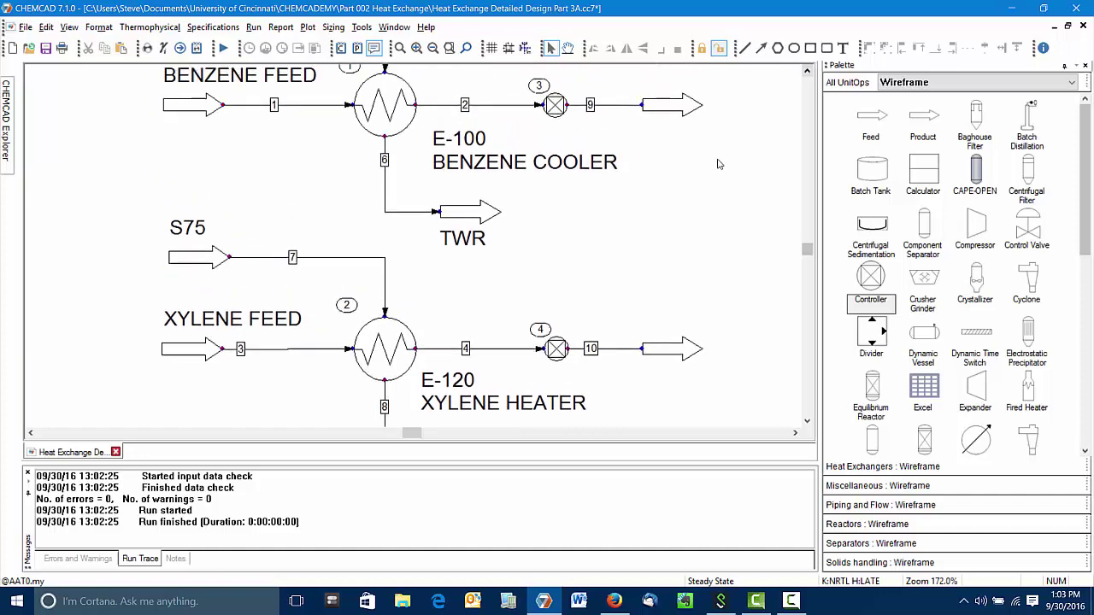
scroll(708, 171, "down", 1)
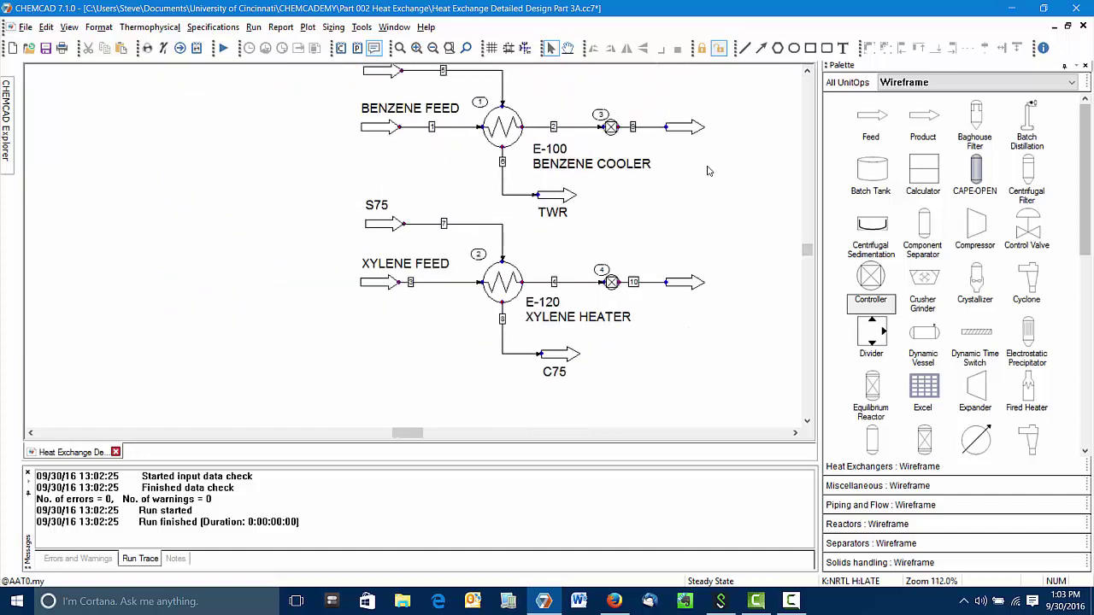
left_click(807, 72)
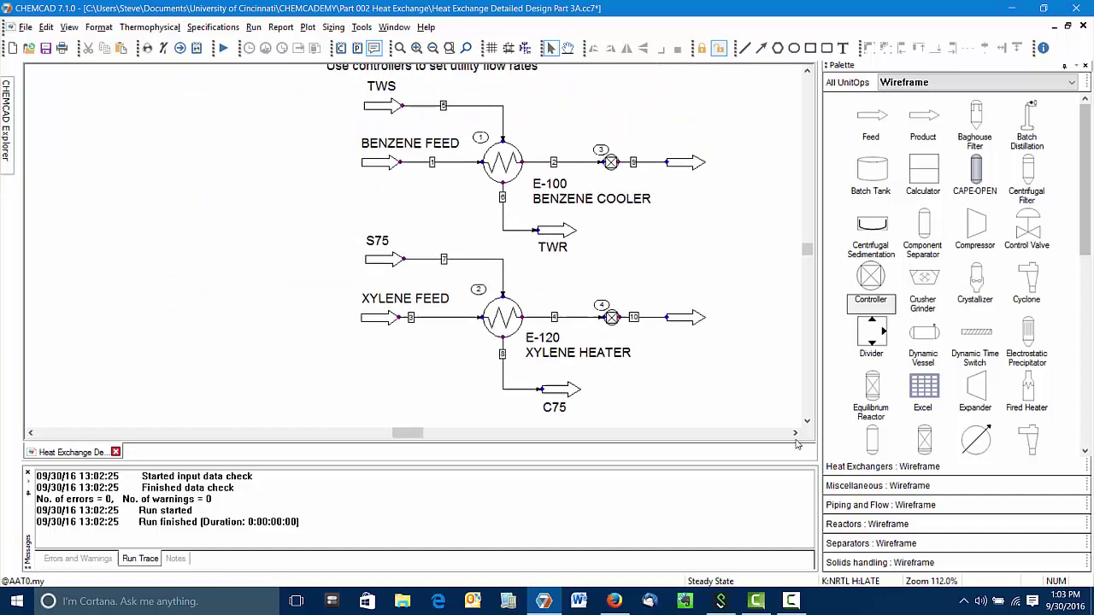
right_click(515, 152)
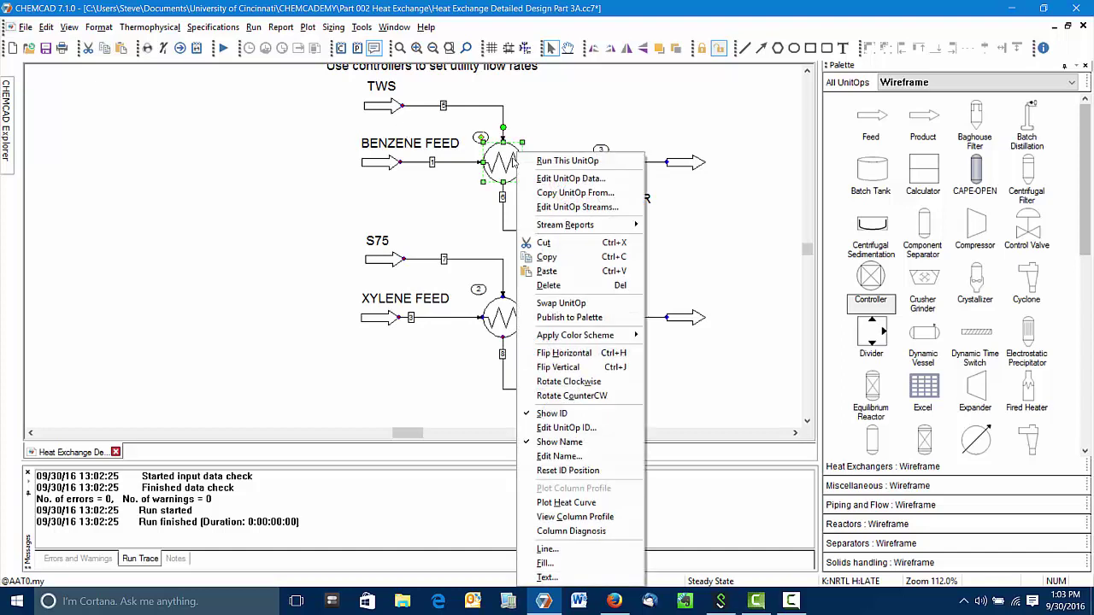
left_click(333, 28)
mouse_move(367, 57)
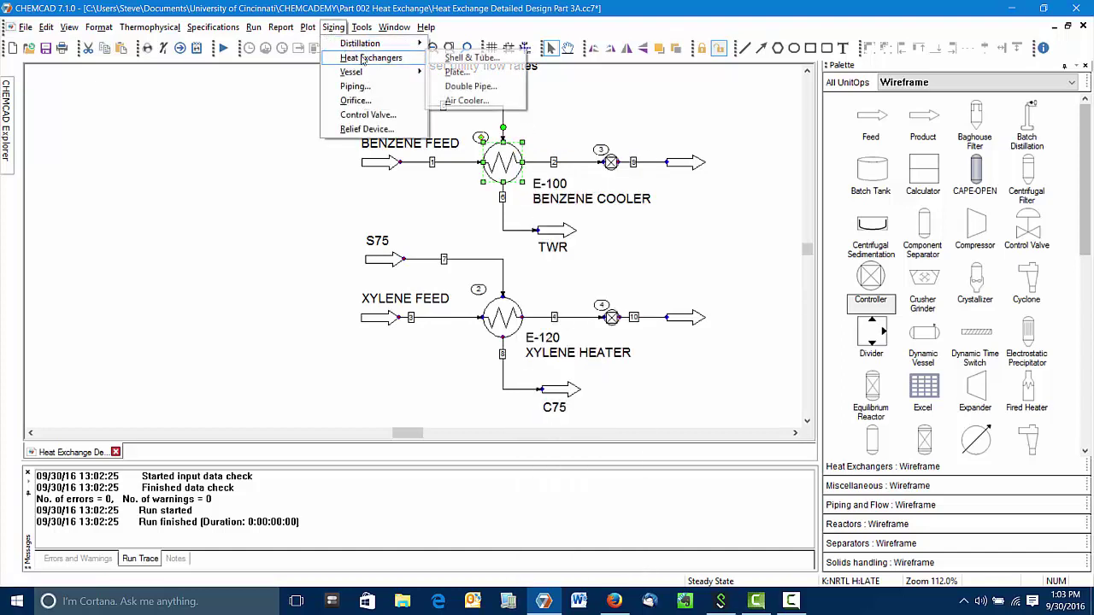
left_click(473, 58)
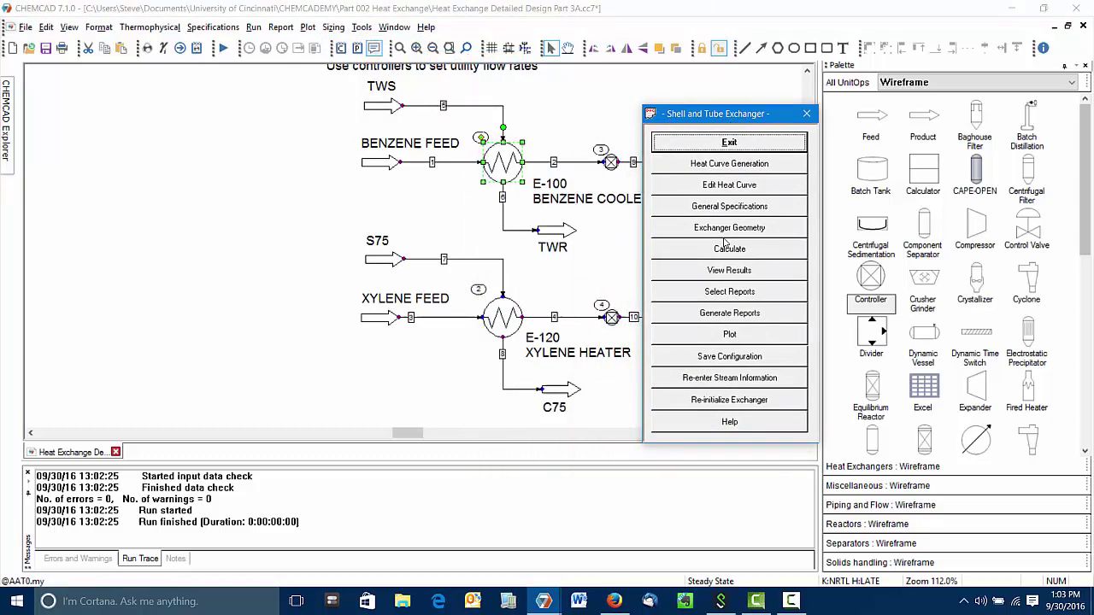
Review general specifications, design options and tube geometry: 87 tubes, 4 passes, 4.8768 m length.
left_click(709, 206)
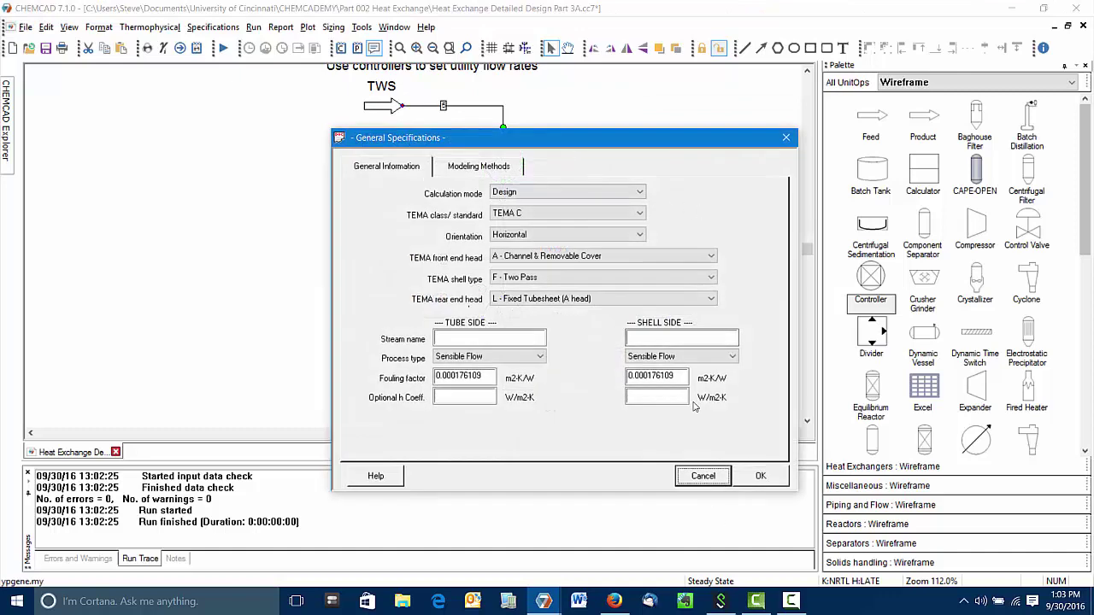
left_click(701, 476)
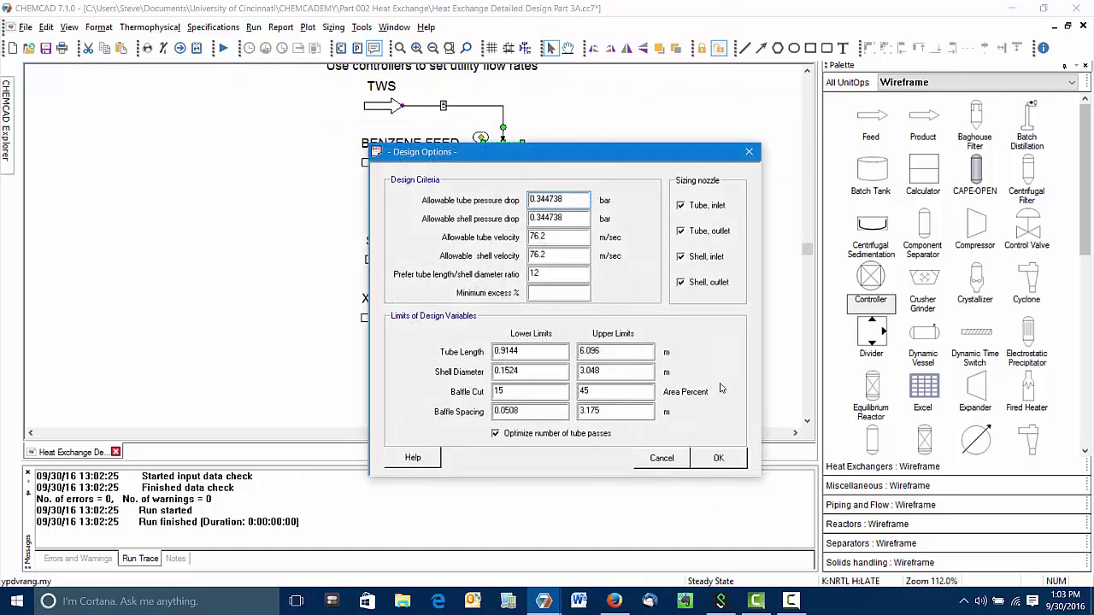
left_click(667, 458)
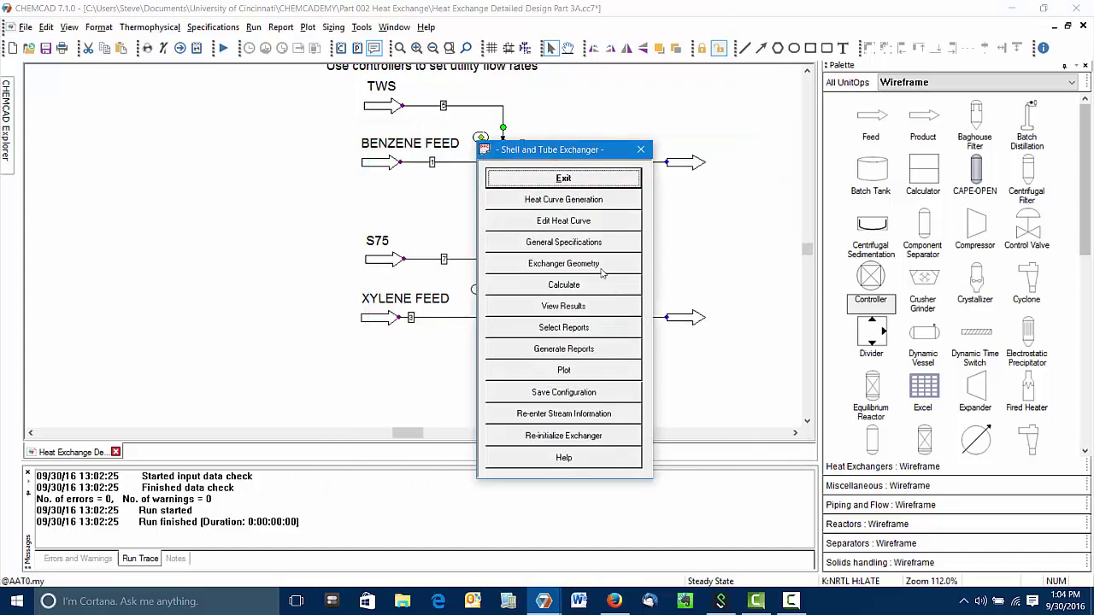
left_click(602, 271)
left_click(588, 255)
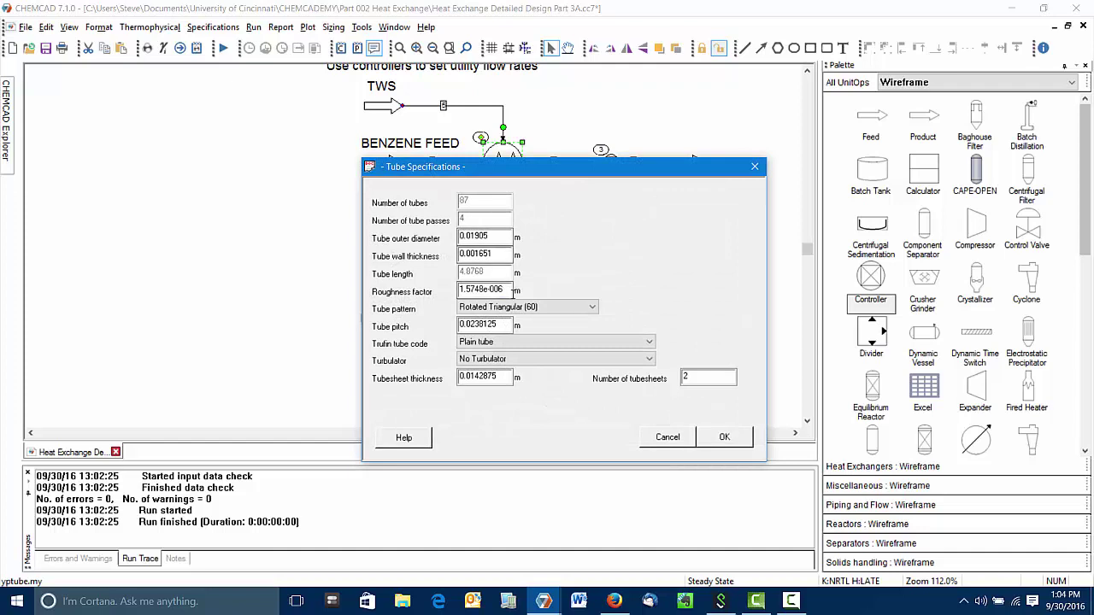
left_click(667, 438)
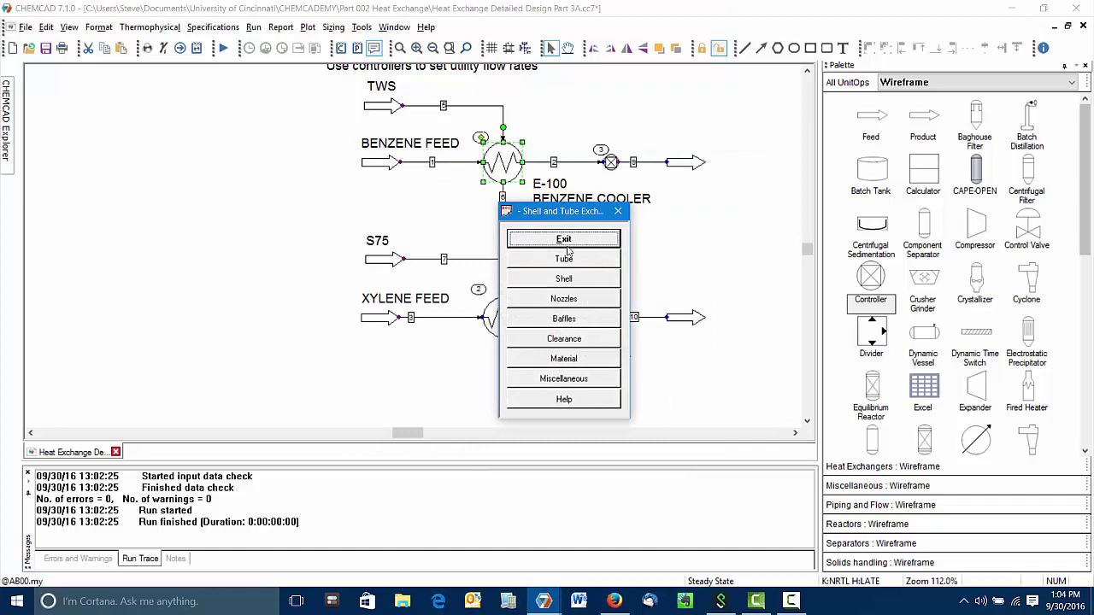
View E-100's summary results showing 15.92% excess area, then save the design and close the report.
left_click(566, 241)
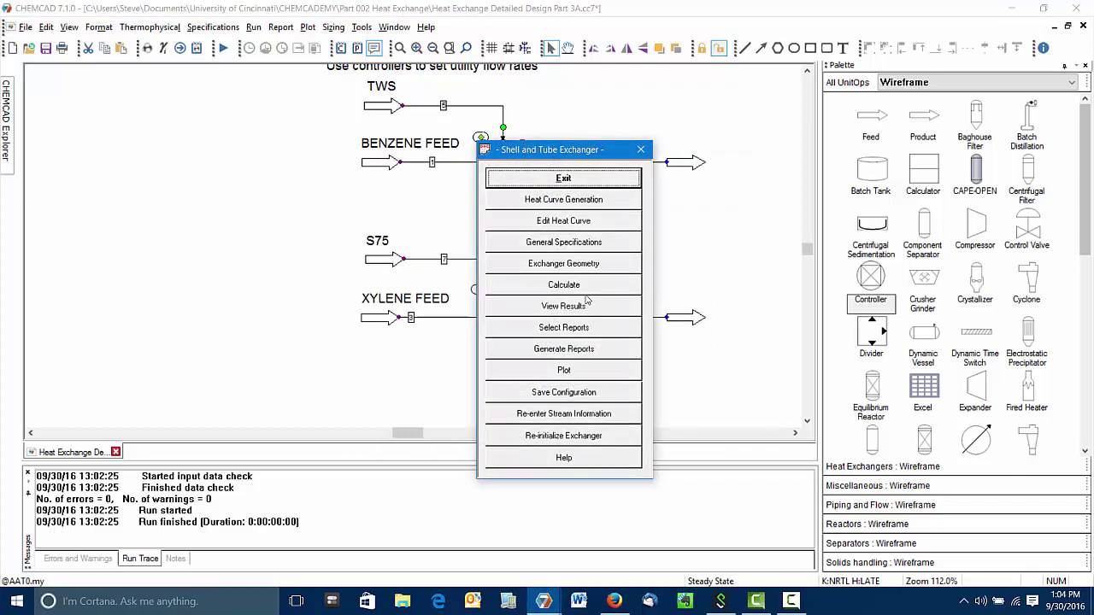
left_click(587, 331)
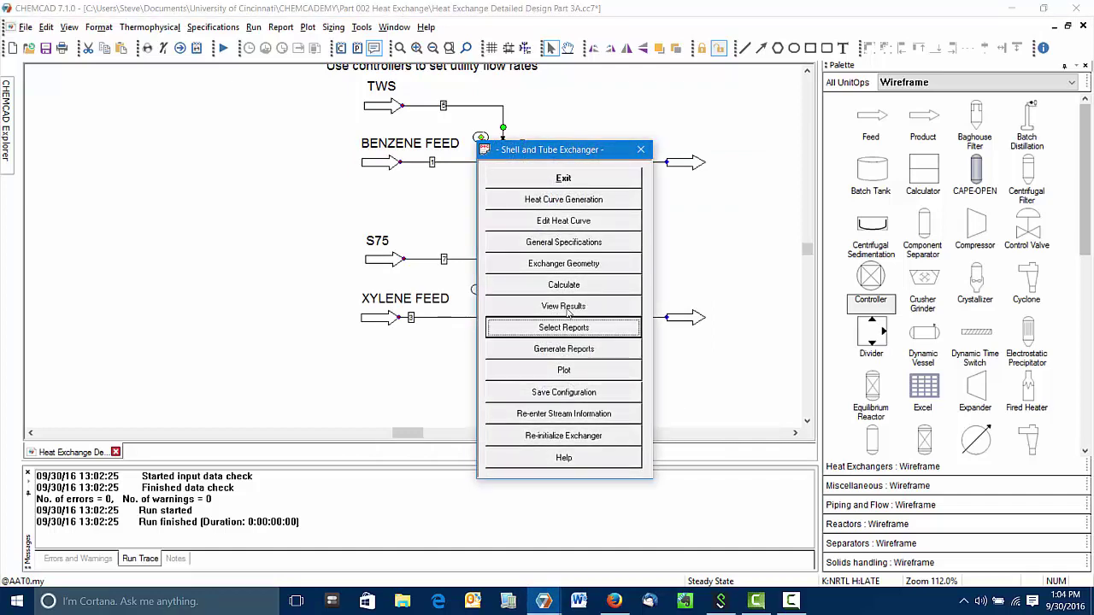
left_click(572, 175)
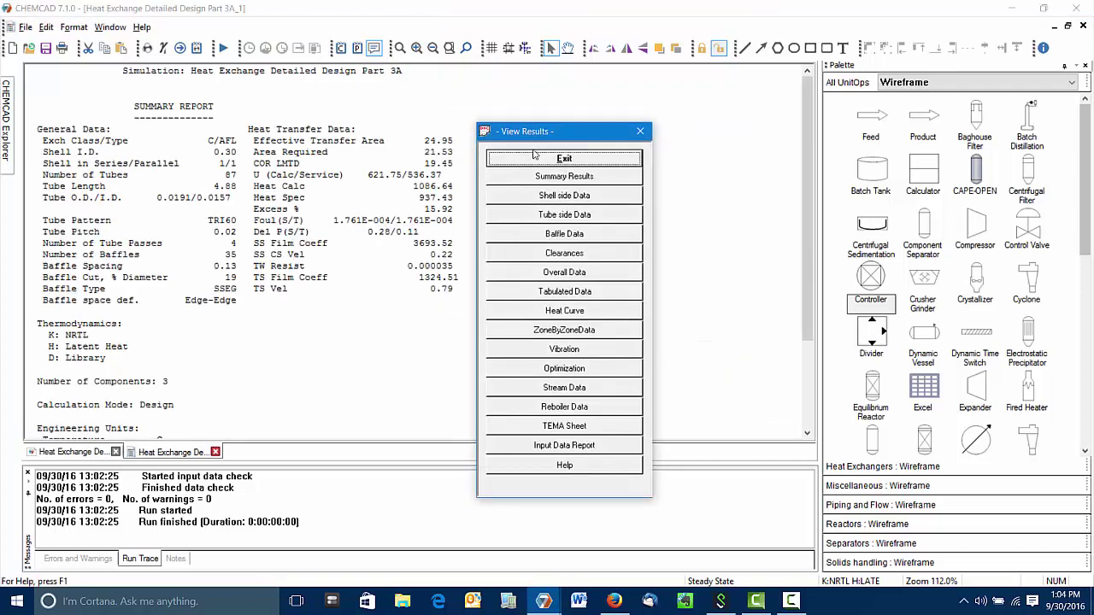
left_click_drag(553, 130, 670, 110)
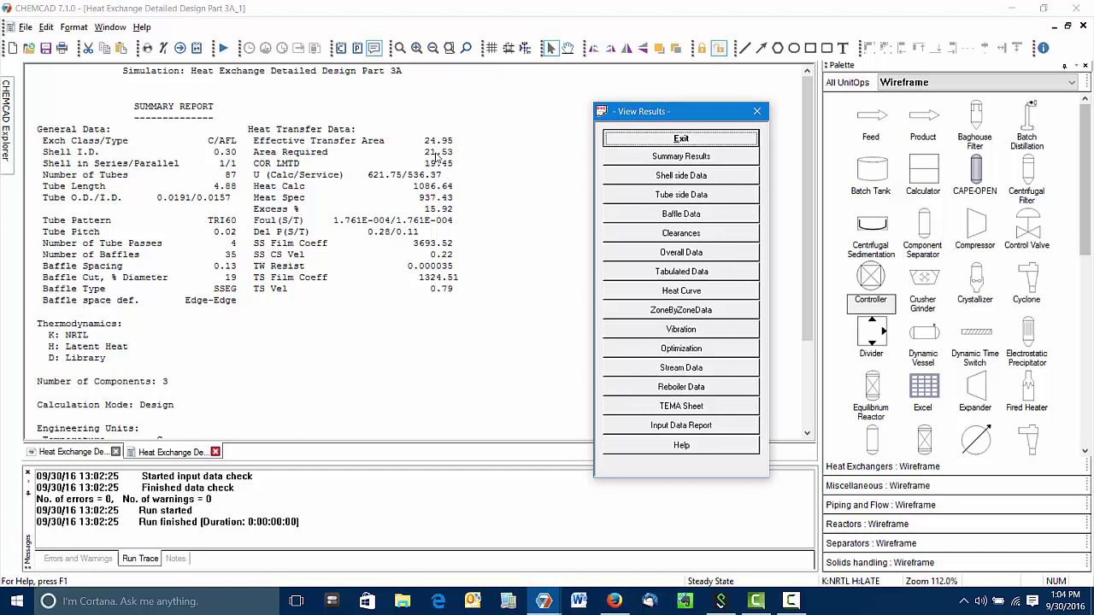
left_click(633, 142)
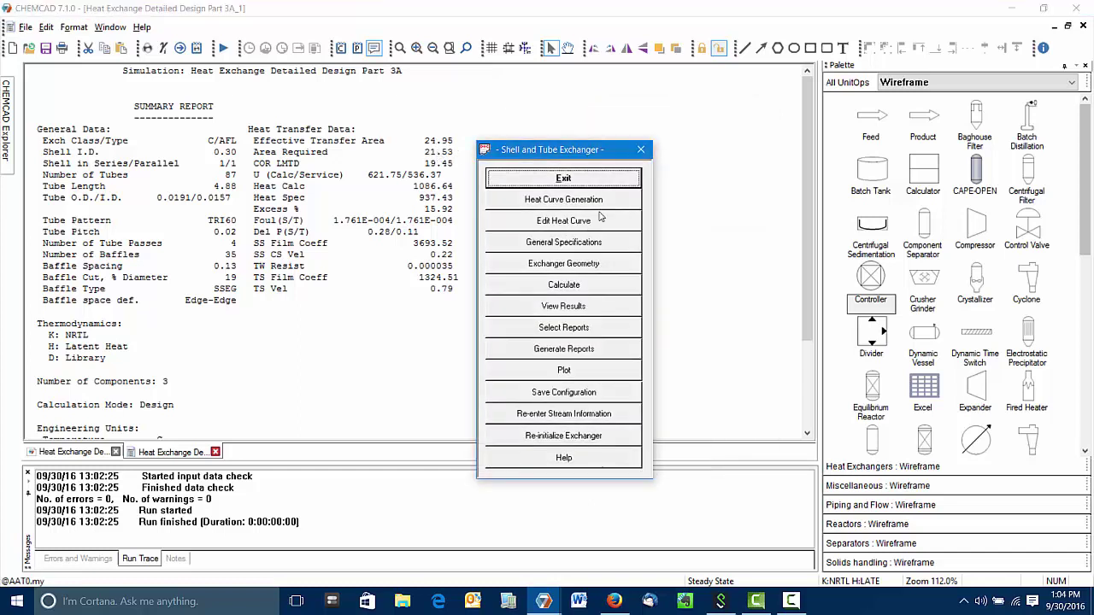
left_click(598, 177)
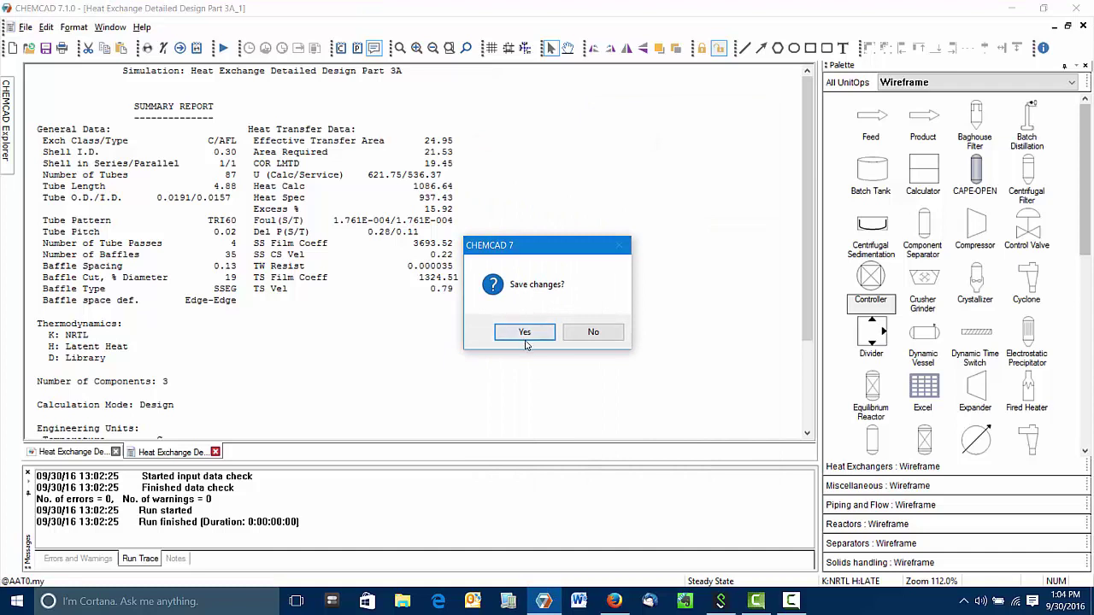
key("Return")
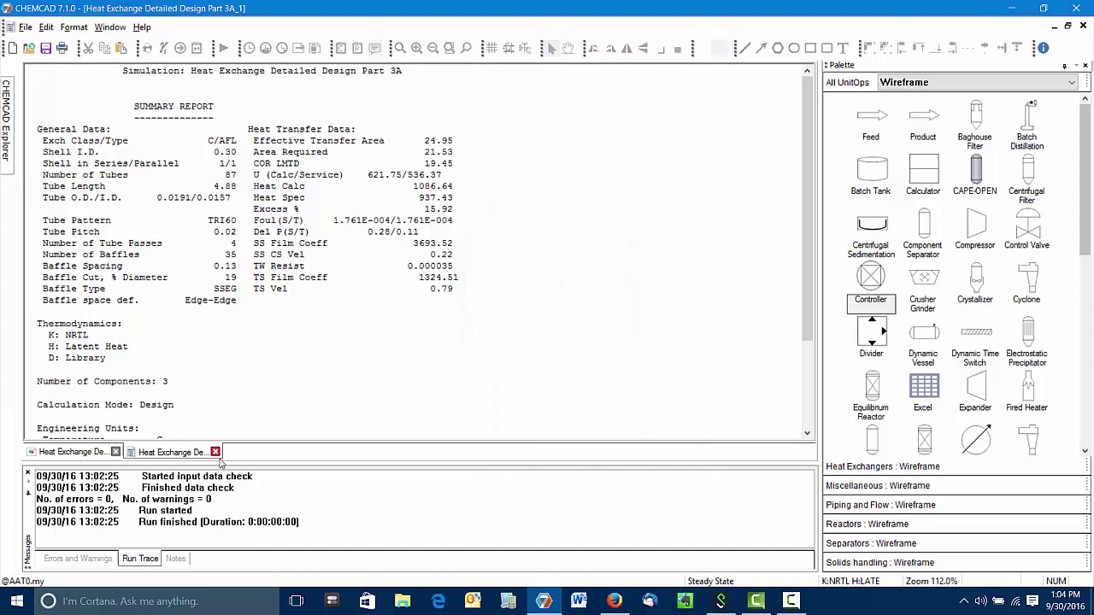
left_click(215, 453)
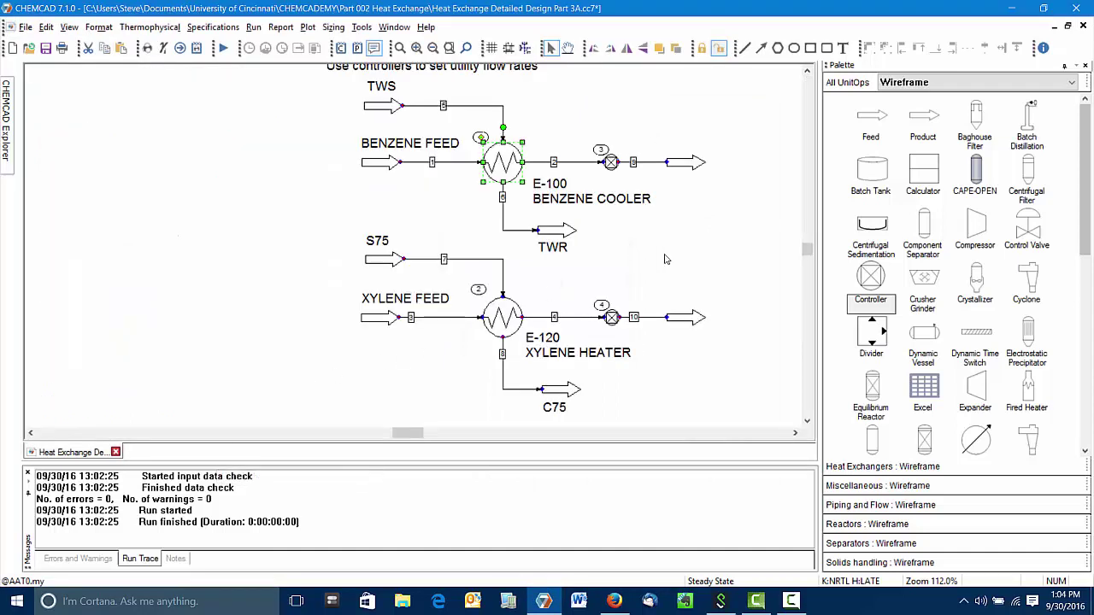
Set E-100's simulation mode to 1 Shell & tube simulation.
right_click(511, 159)
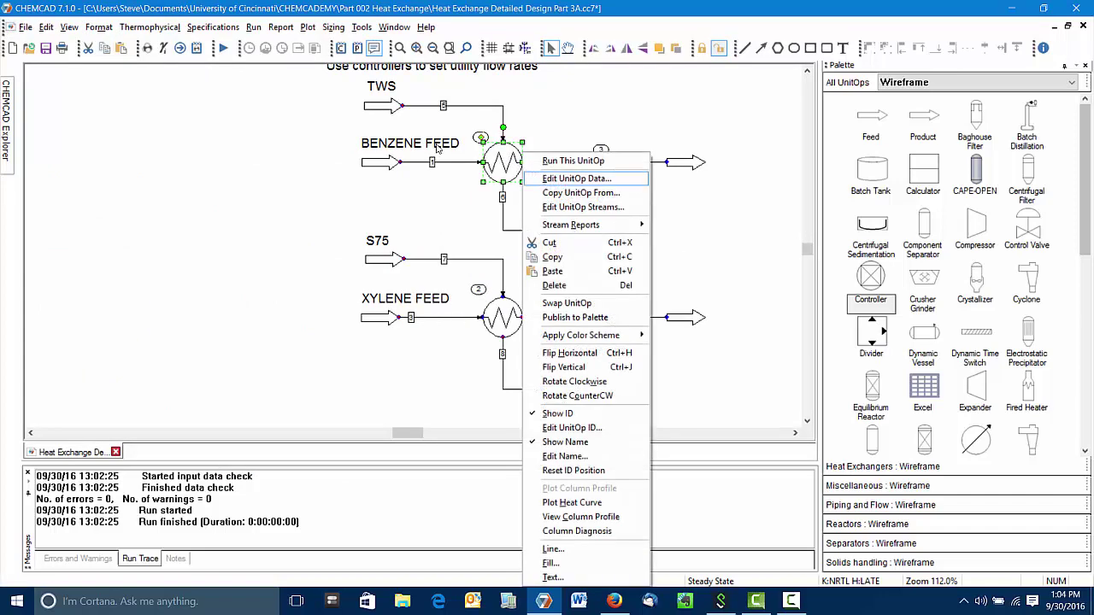
left_click(576, 177)
left_click(504, 183)
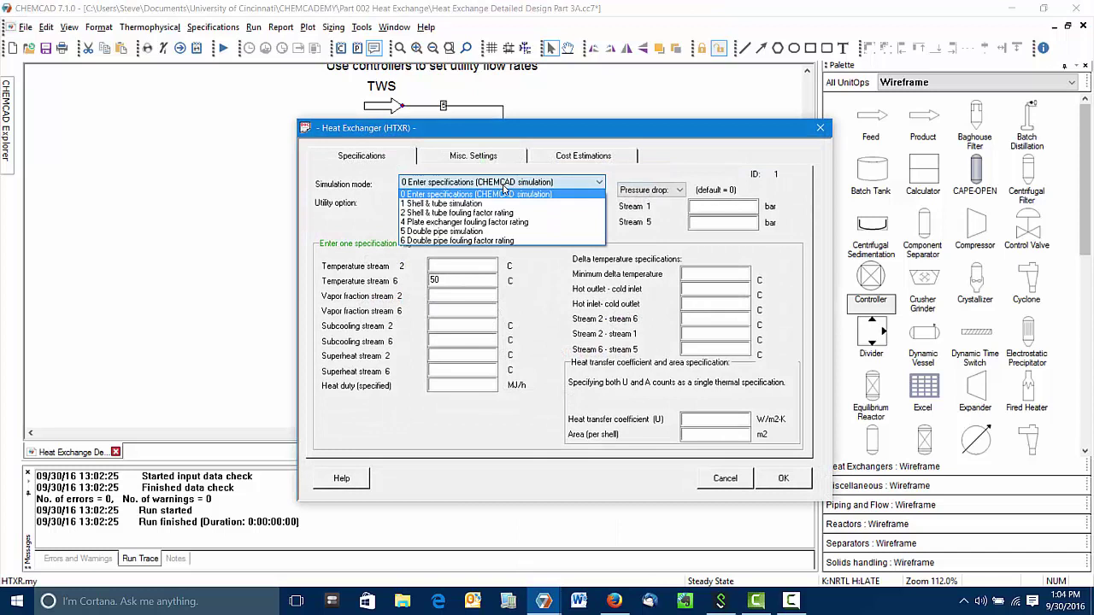
left_click(500, 204)
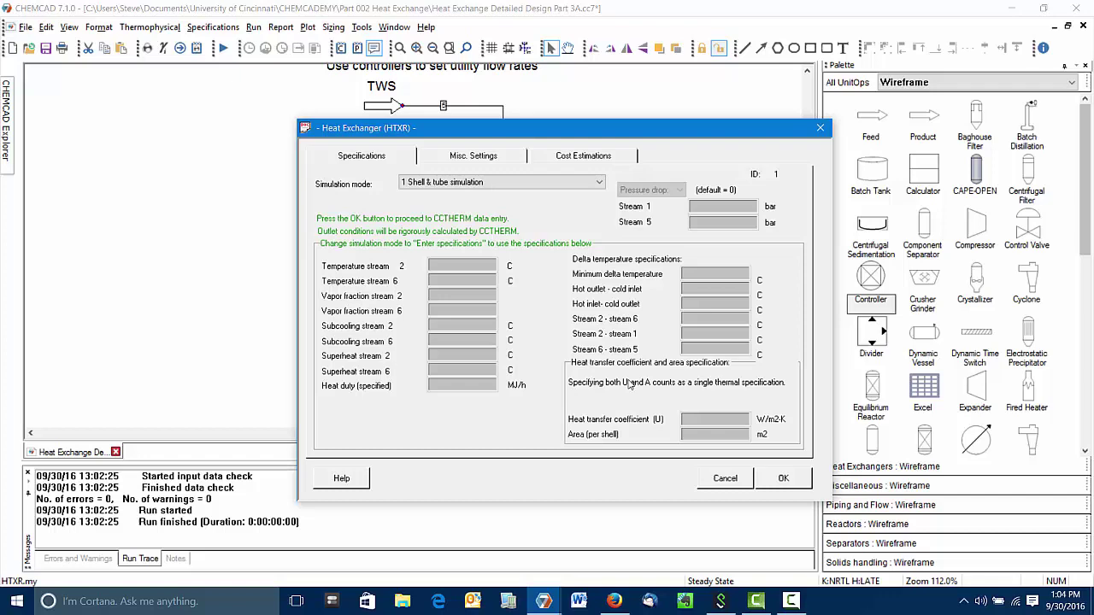
key("Return")
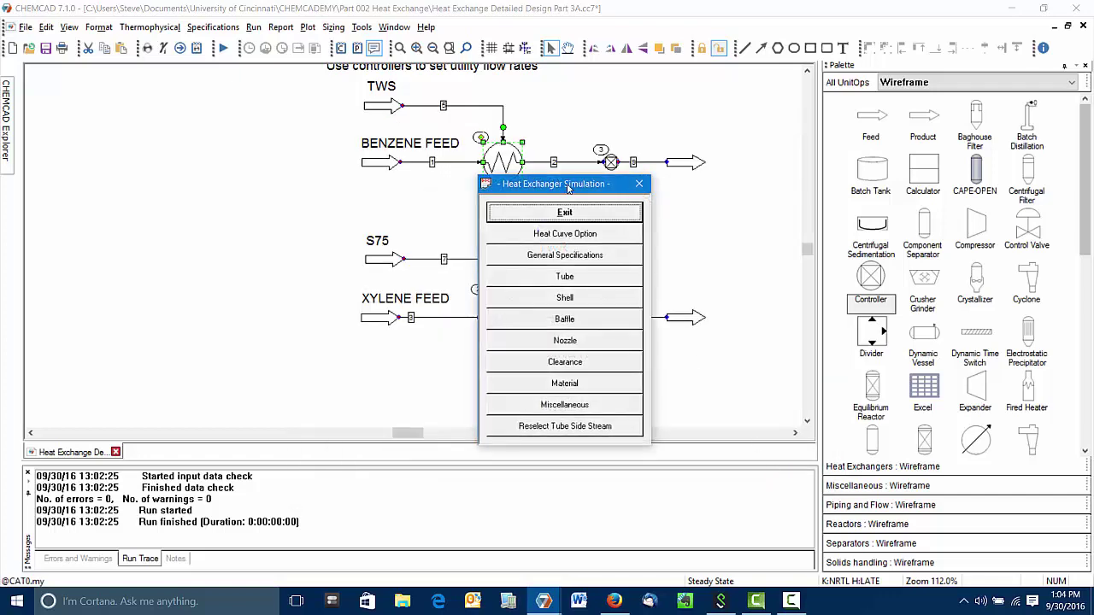
Change the shell-and-tube calculation mode from Design to Rating and save the changes.
left_click(560, 255)
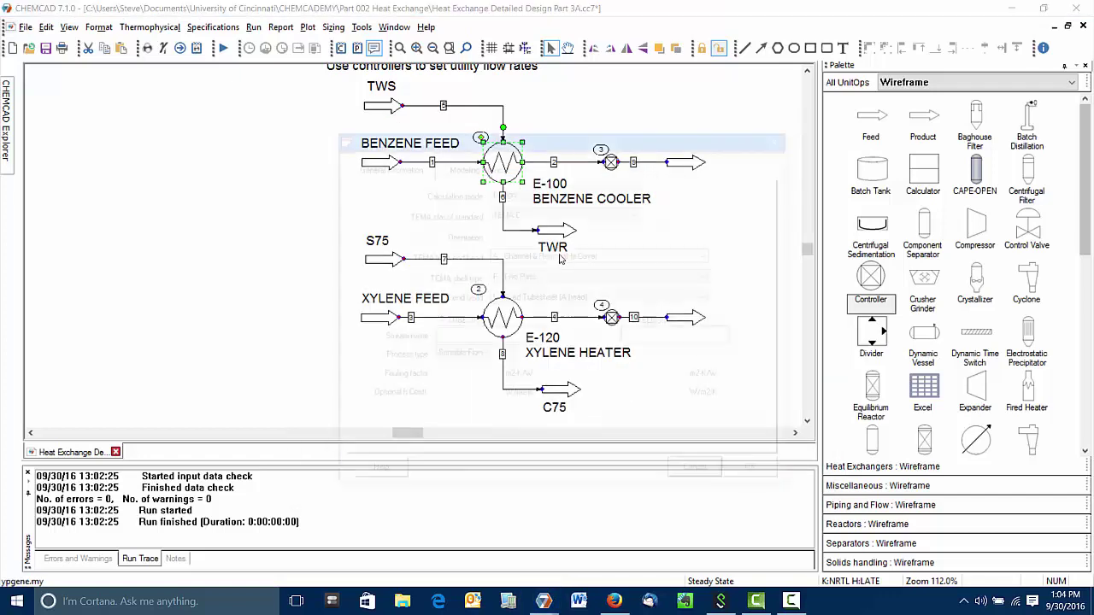
left_click(517, 193)
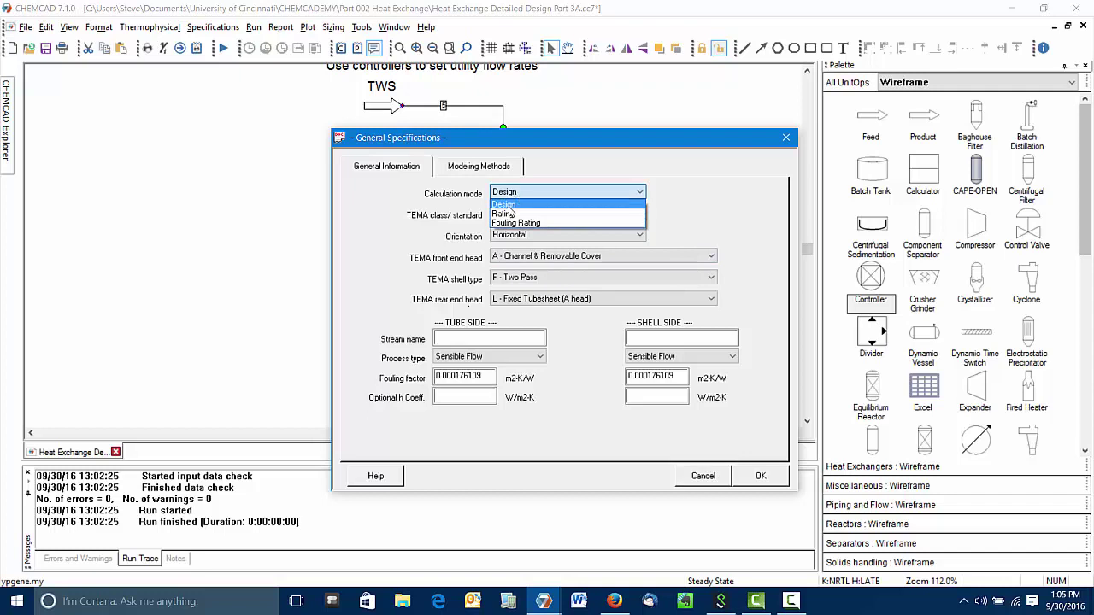
left_click(505, 212)
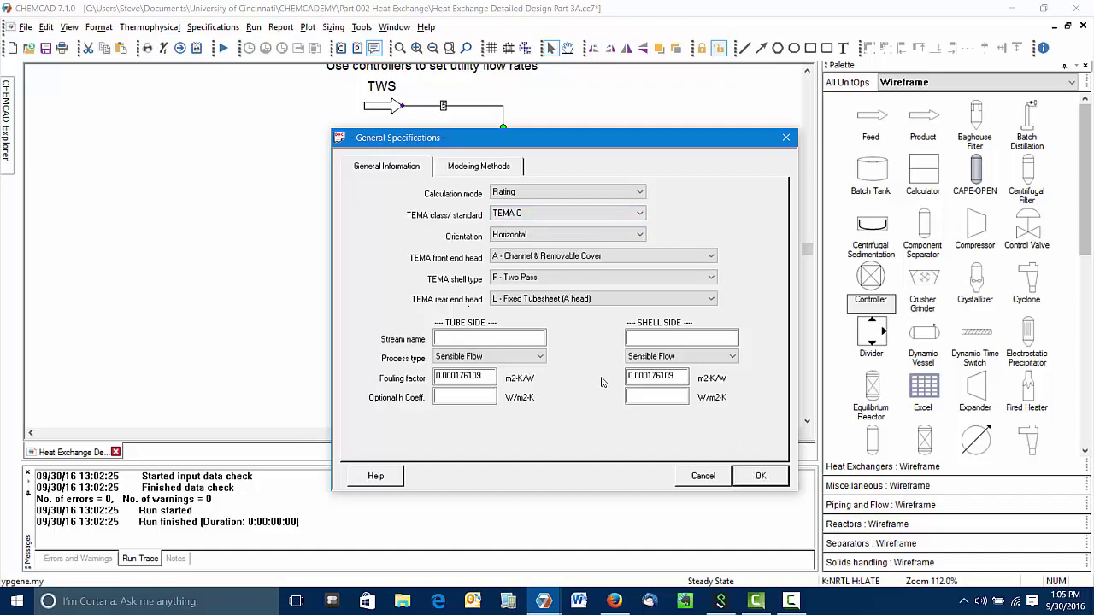
left_click(757, 476)
left_click(581, 213)
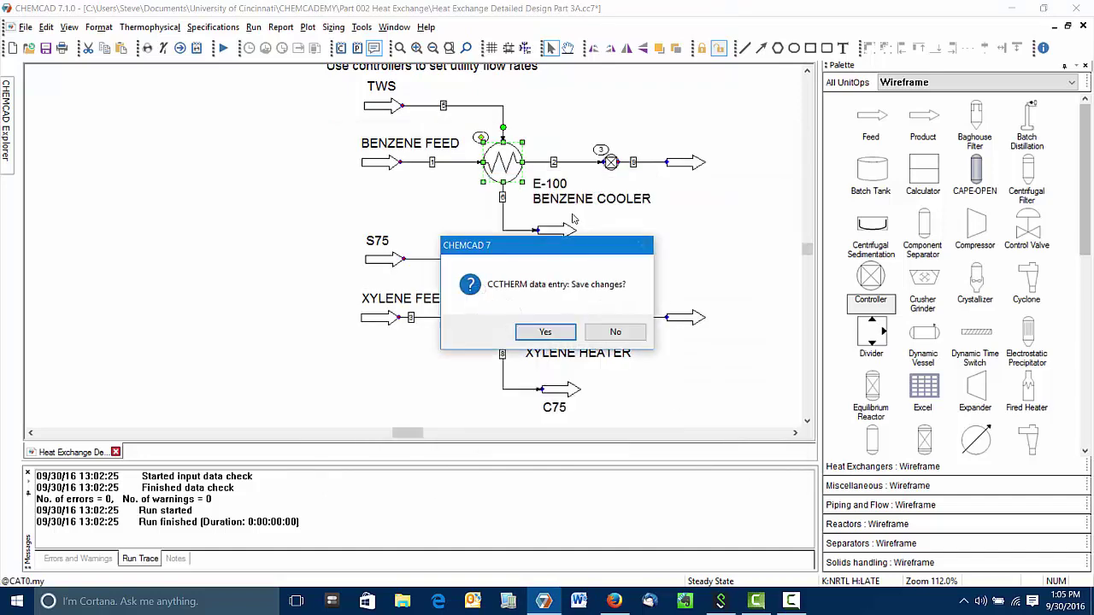
left_click(536, 329)
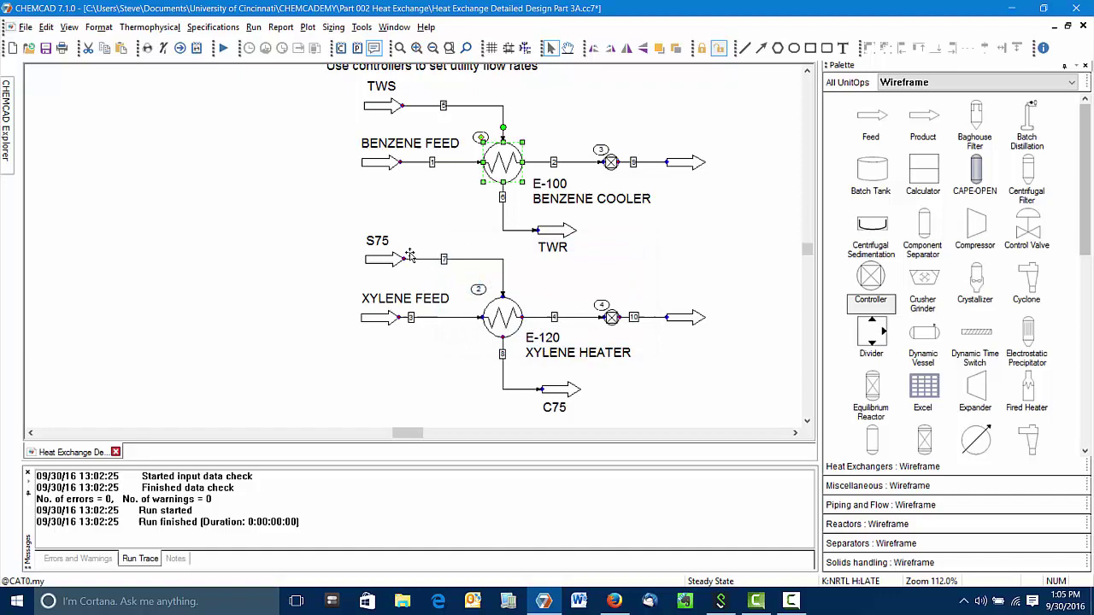
Switch the E-120 xylene heater's UnitOp data to 1 Shell & tube simulation mode.
right_click(526, 319)
left_click(578, 178)
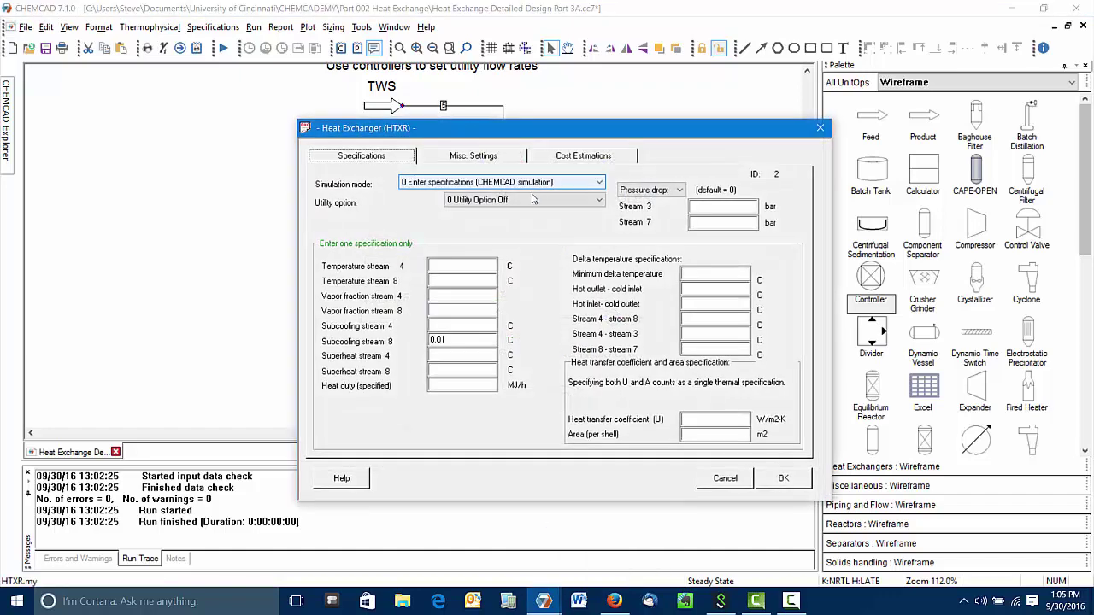
left_click(513, 183)
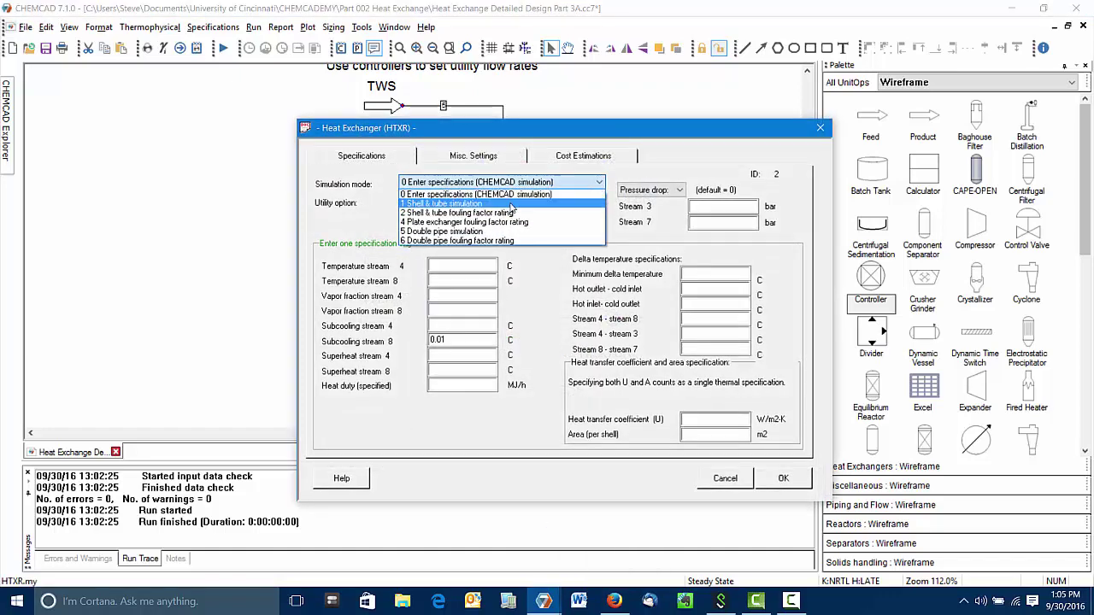
left_click(511, 203)
left_click(784, 477)
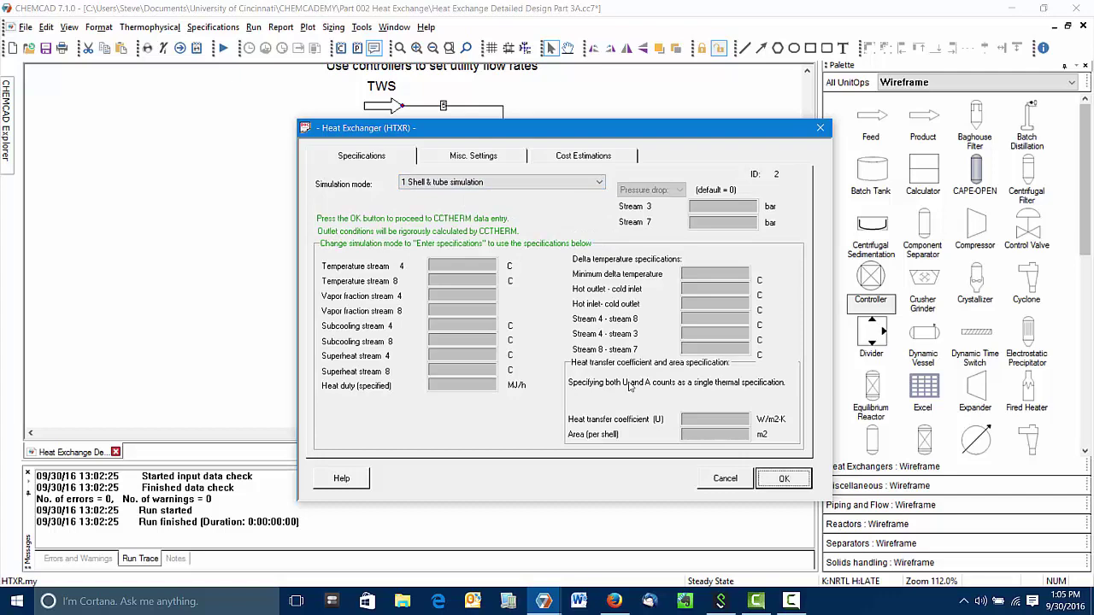
Set E-120's general specifications to Rating mode and save, accepting the baffle-spacing warnings.
left_click(561, 260)
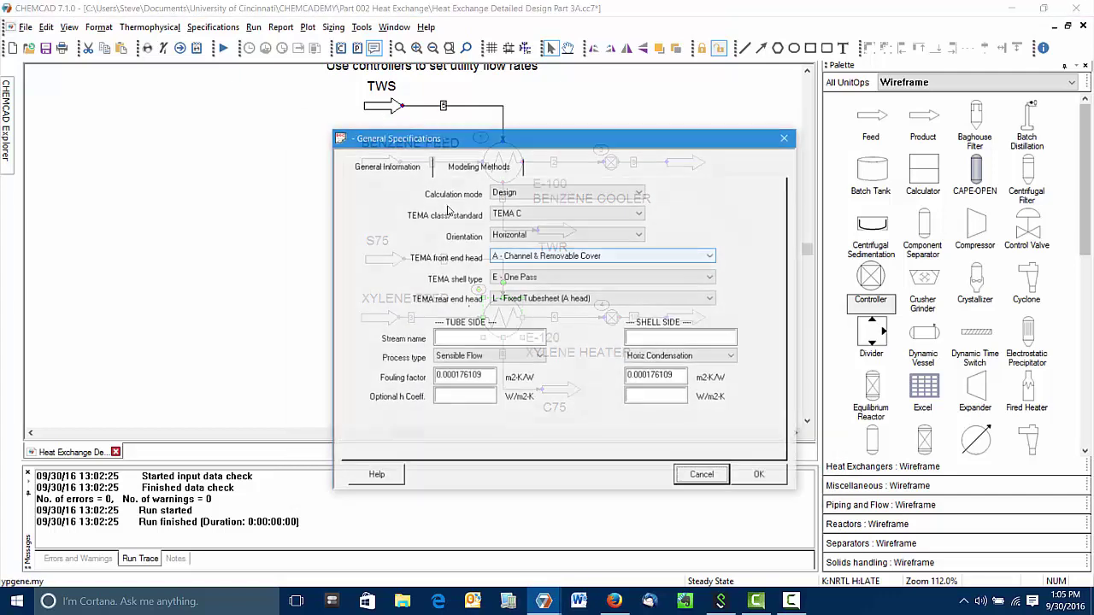
left_click(530, 192)
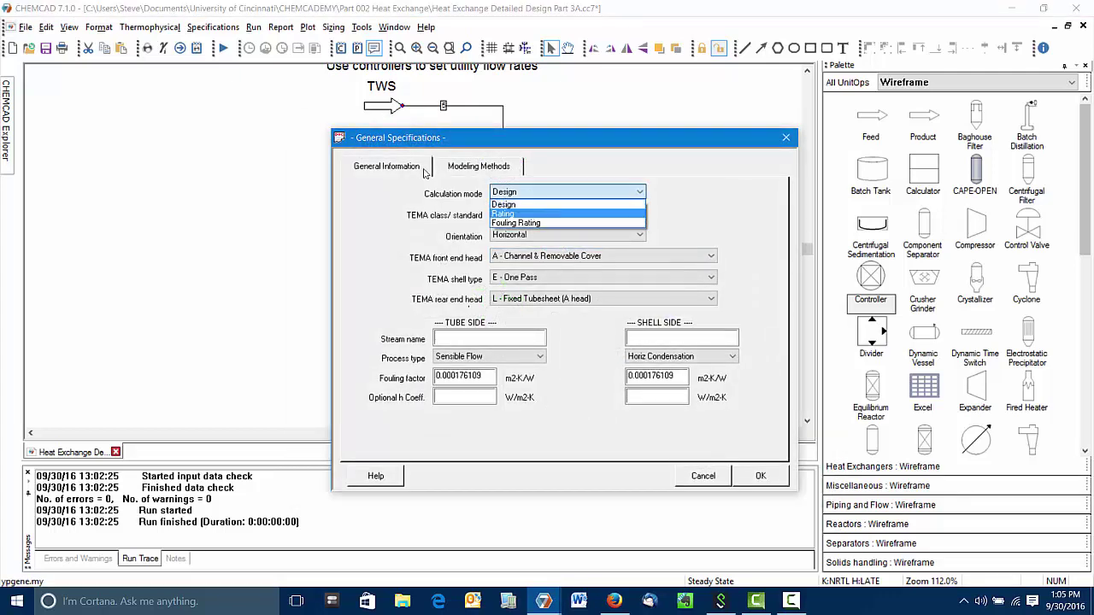
left_click(529, 213)
left_click(759, 476)
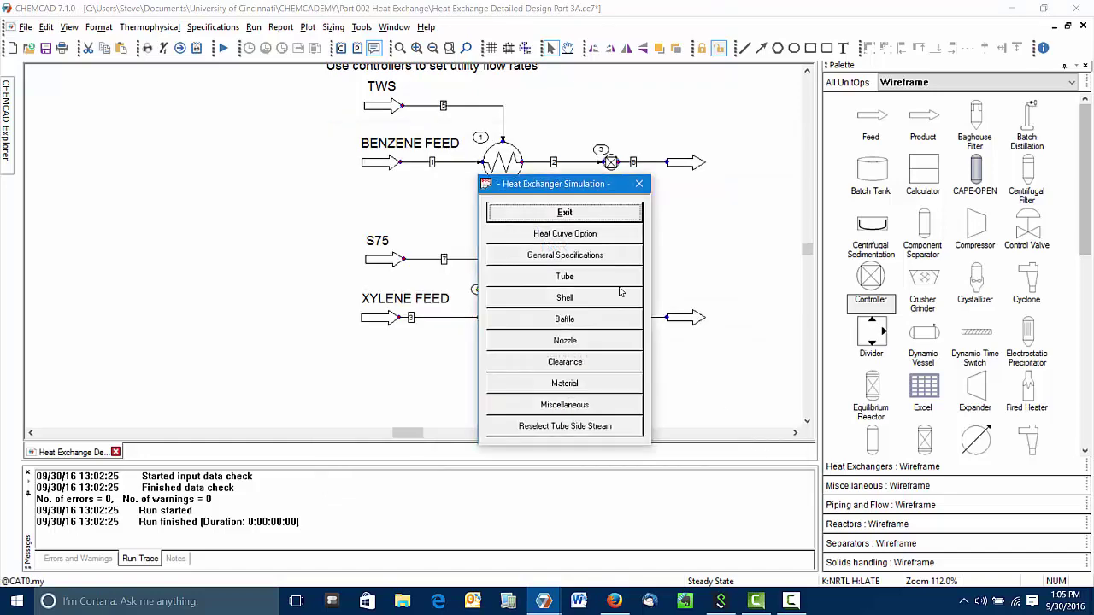
left_click(566, 213)
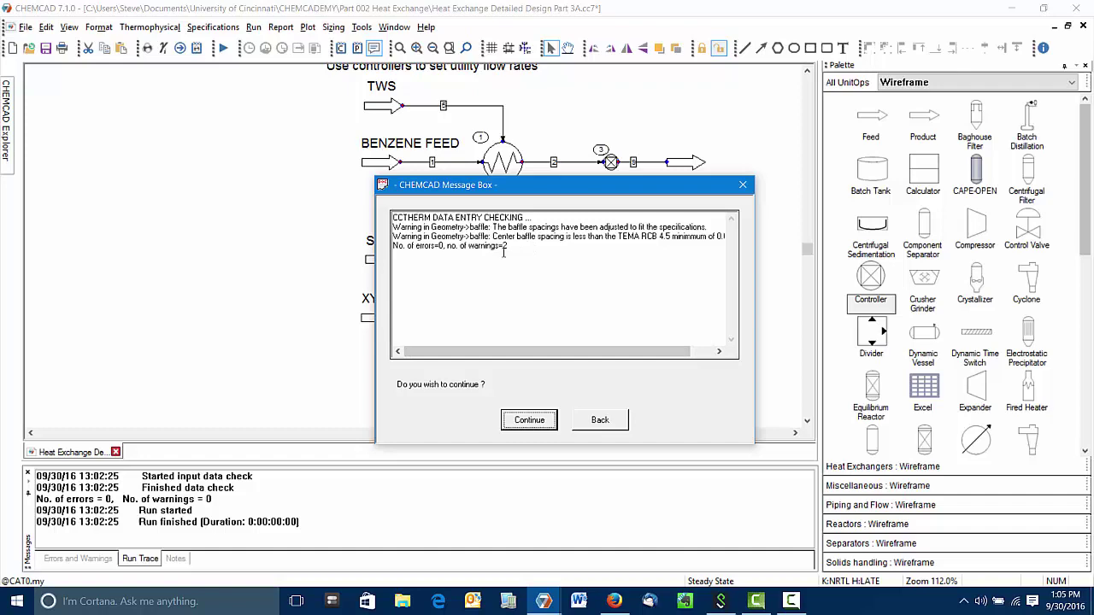
left_click(530, 421)
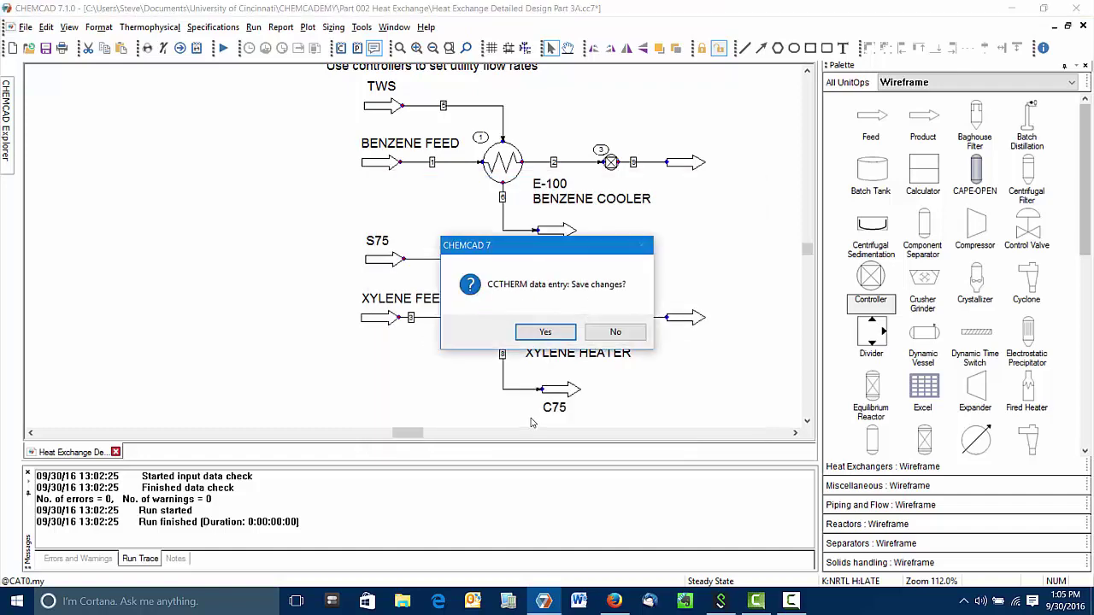
left_click(540, 335)
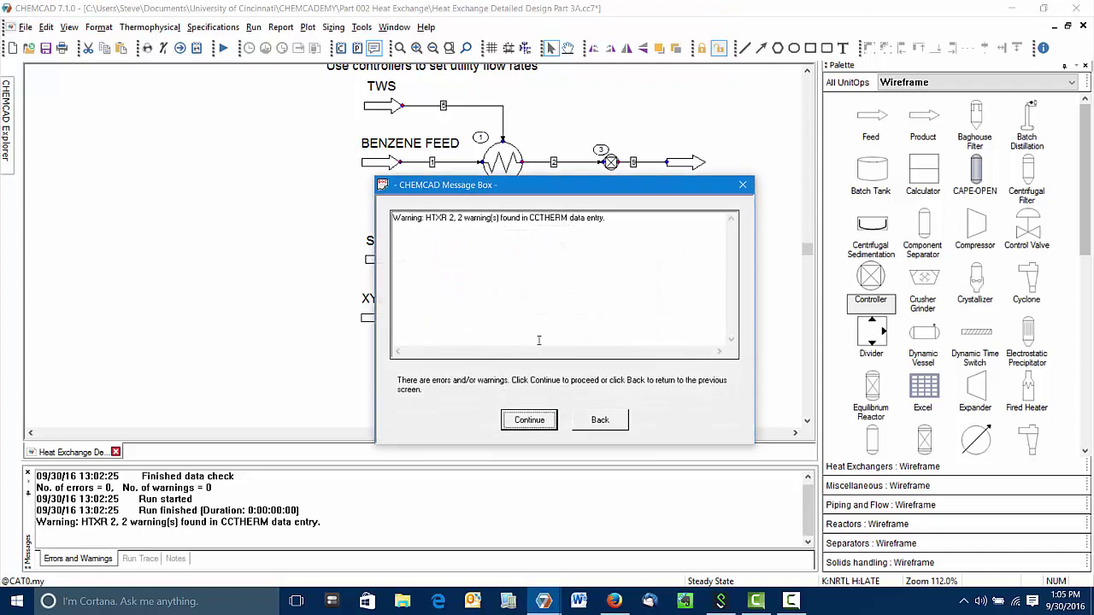
left_click(530, 421)
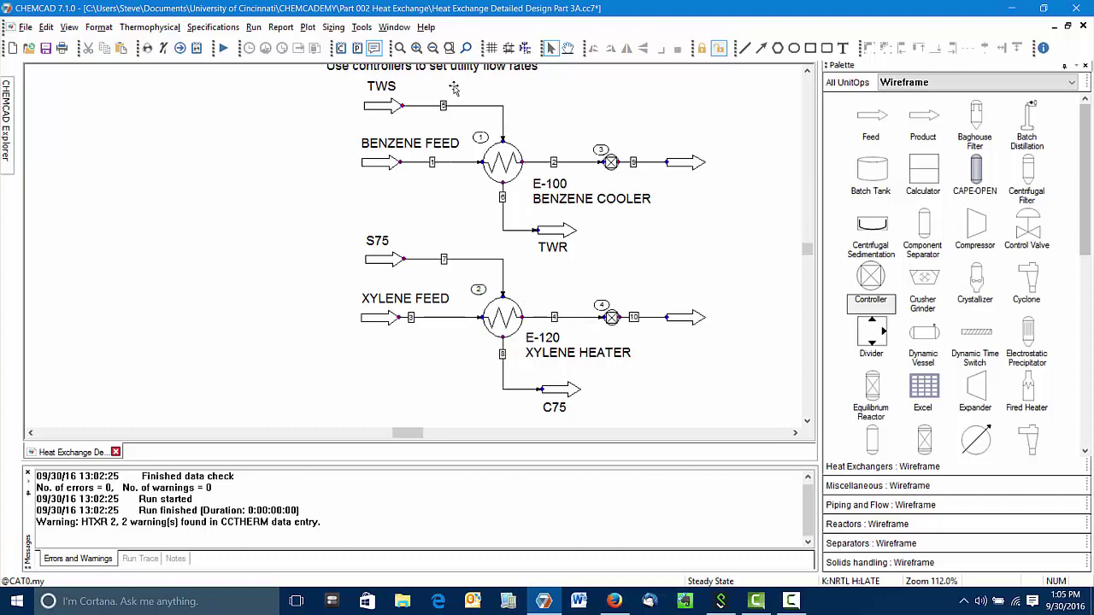
Rerun the flowsheet past the warnings and review E-100's stream table, benzene outlet near 40 °C.
left_click(223, 48)
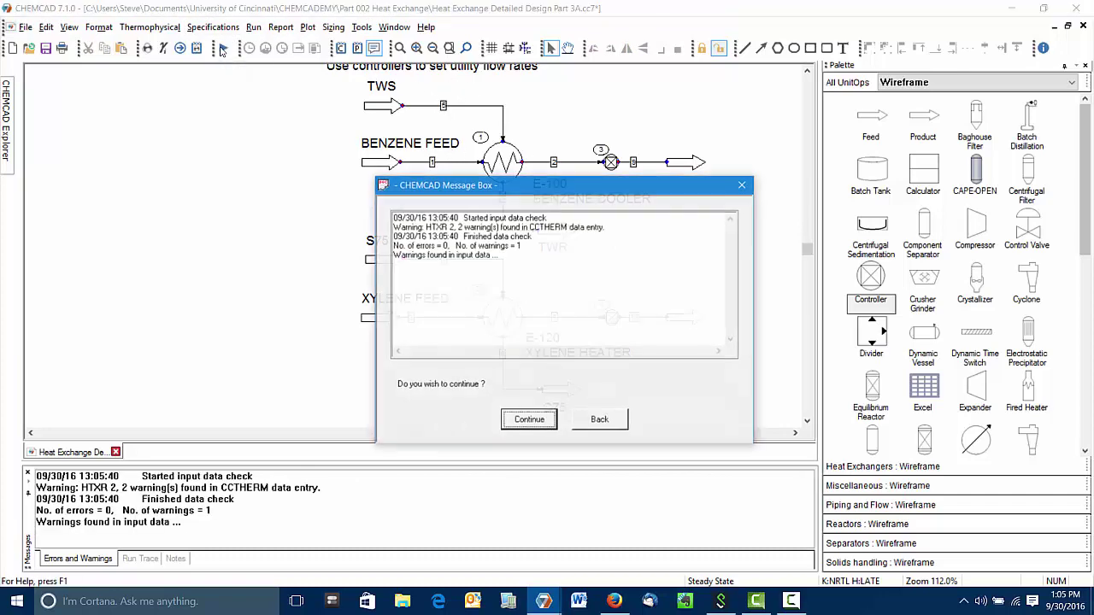
left_click(527, 420)
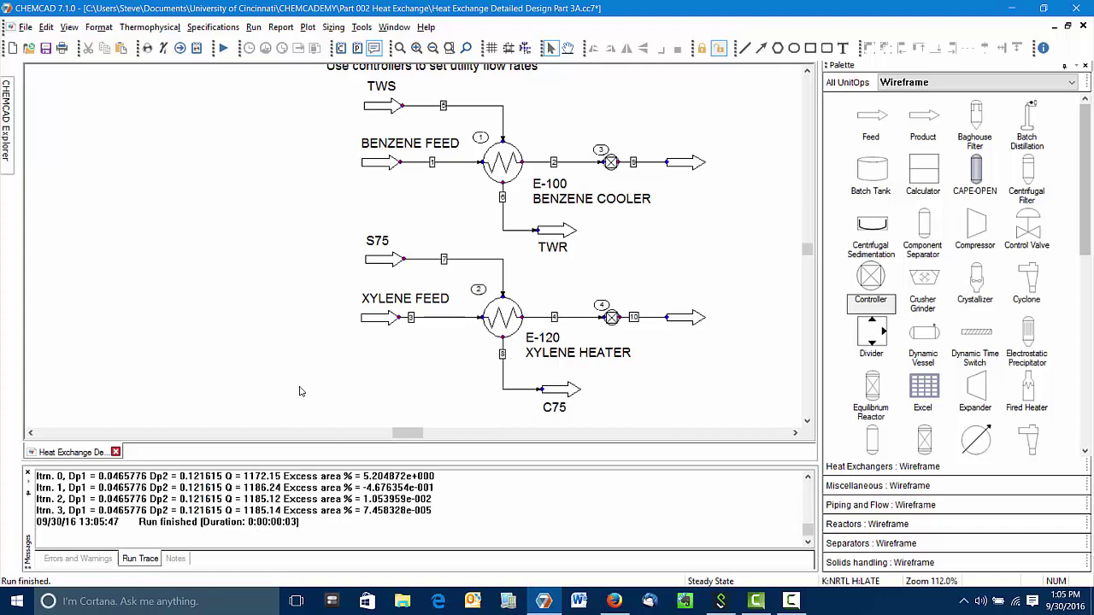
right_click(513, 154)
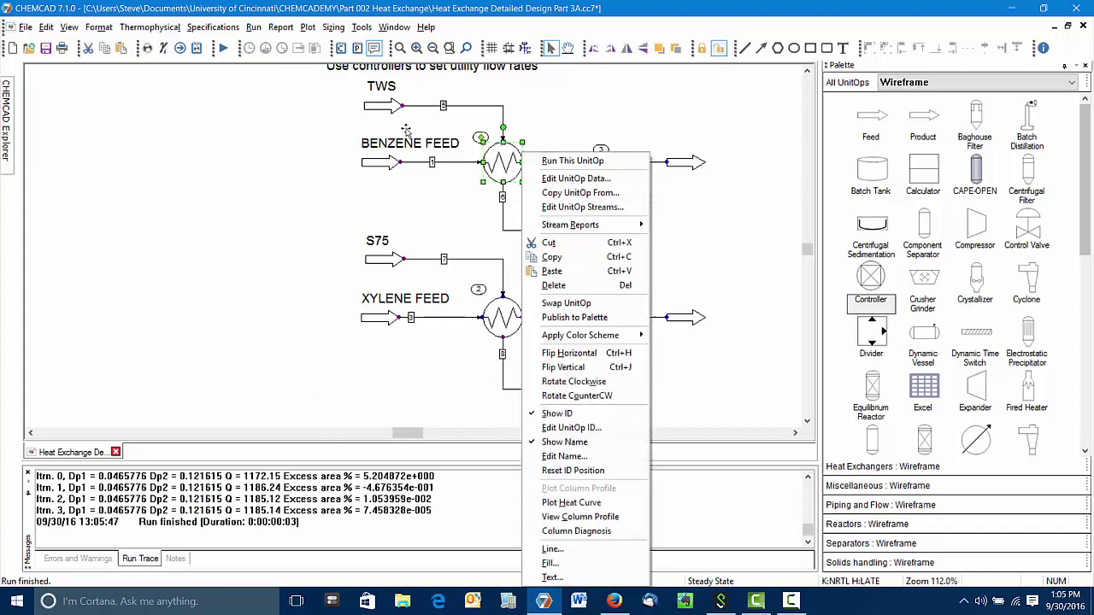
key("Escape")
left_click(570, 208)
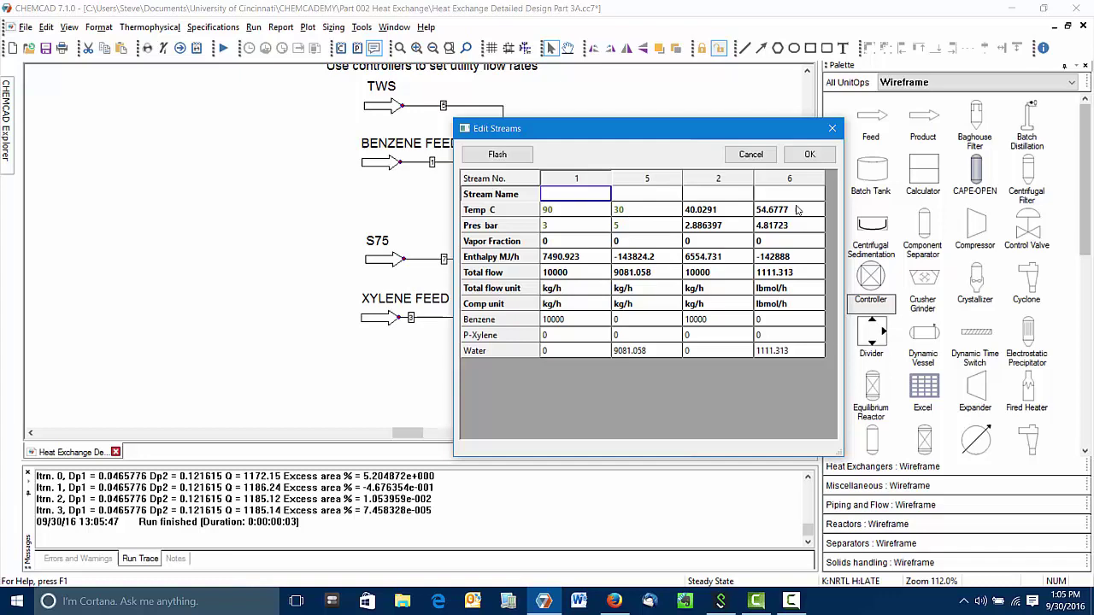
left_click(748, 156)
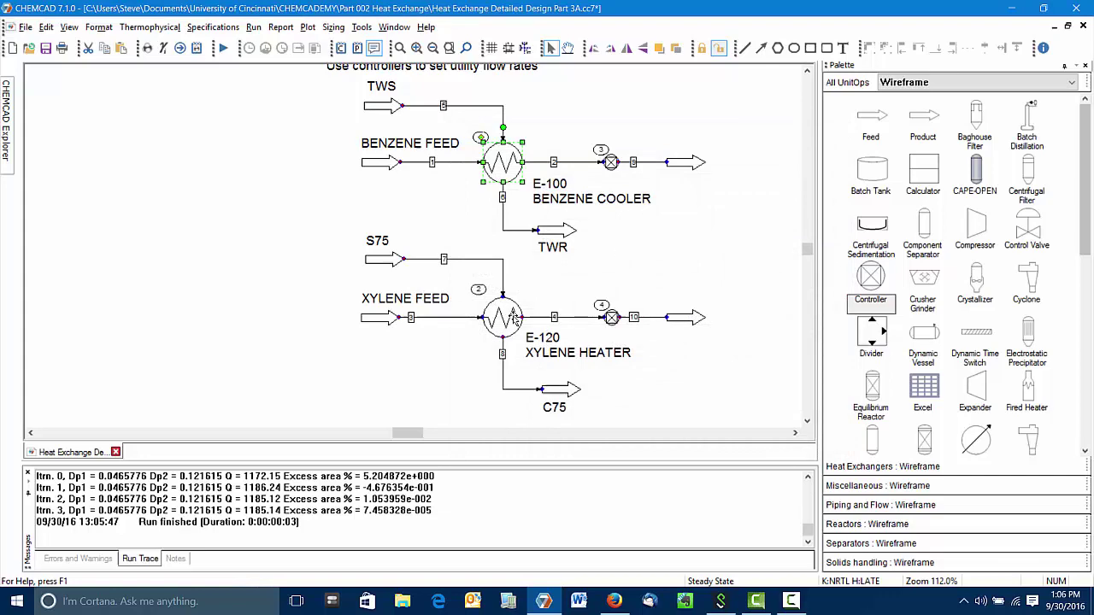
right_click(510, 318)
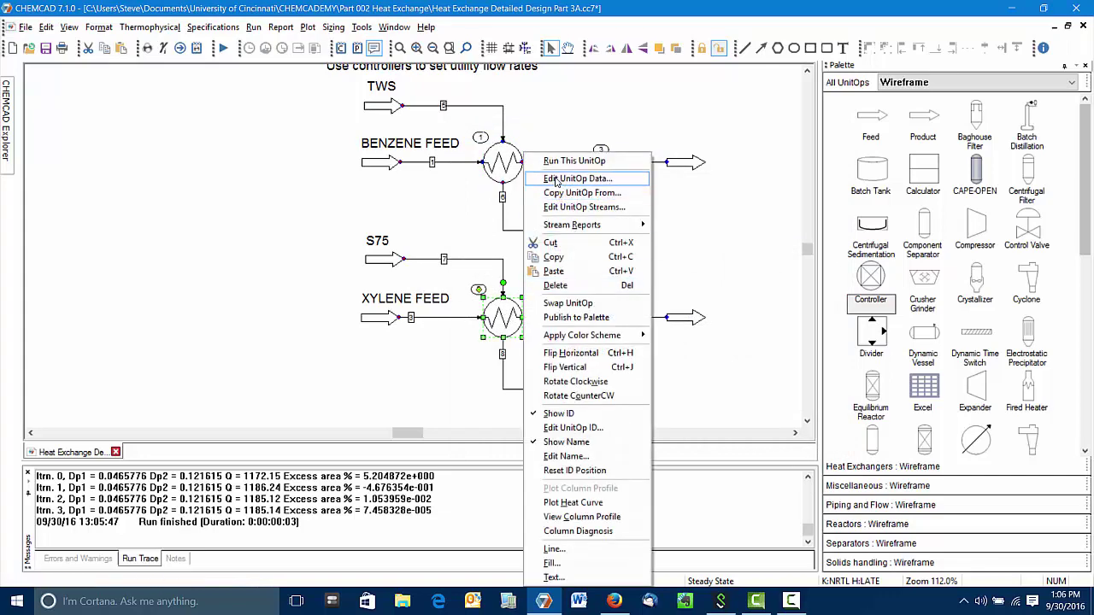
key("Return")
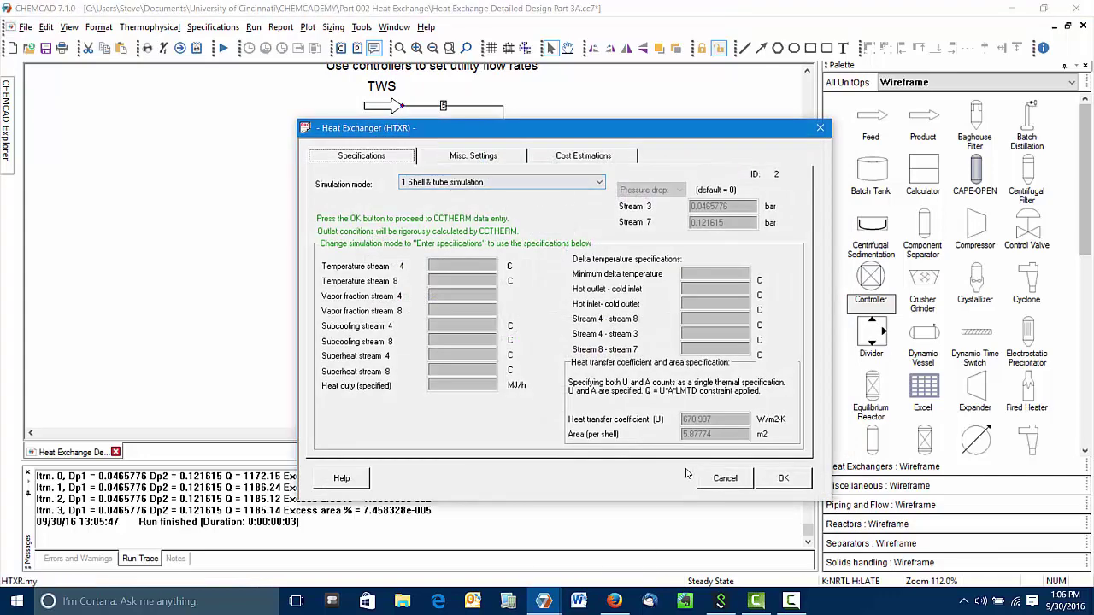
left_click(705, 481)
right_click(506, 320)
left_click(582, 207)
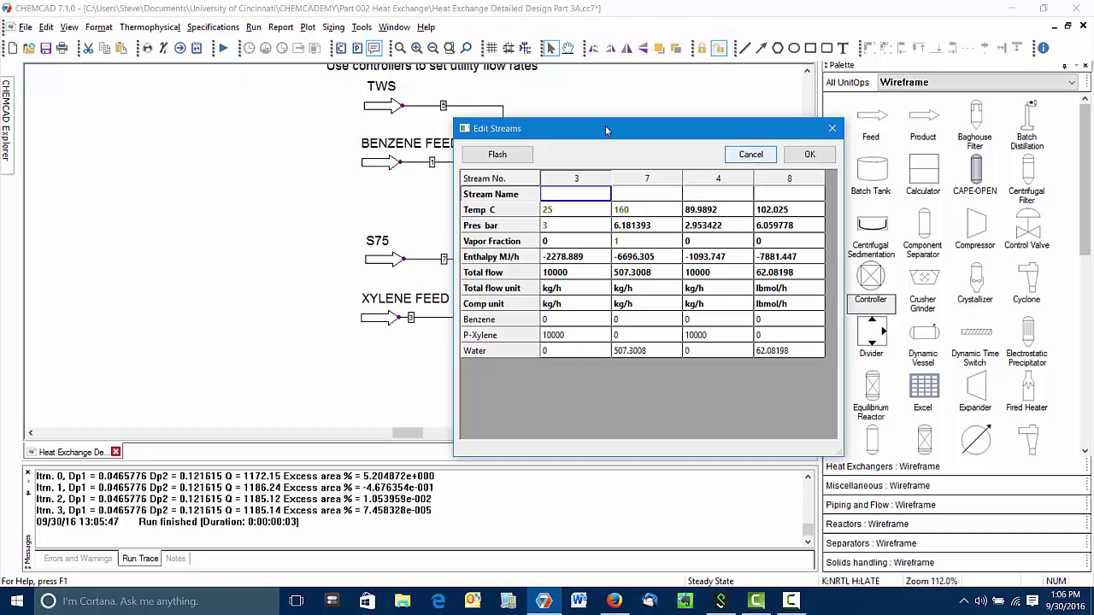
left_click(752, 155)
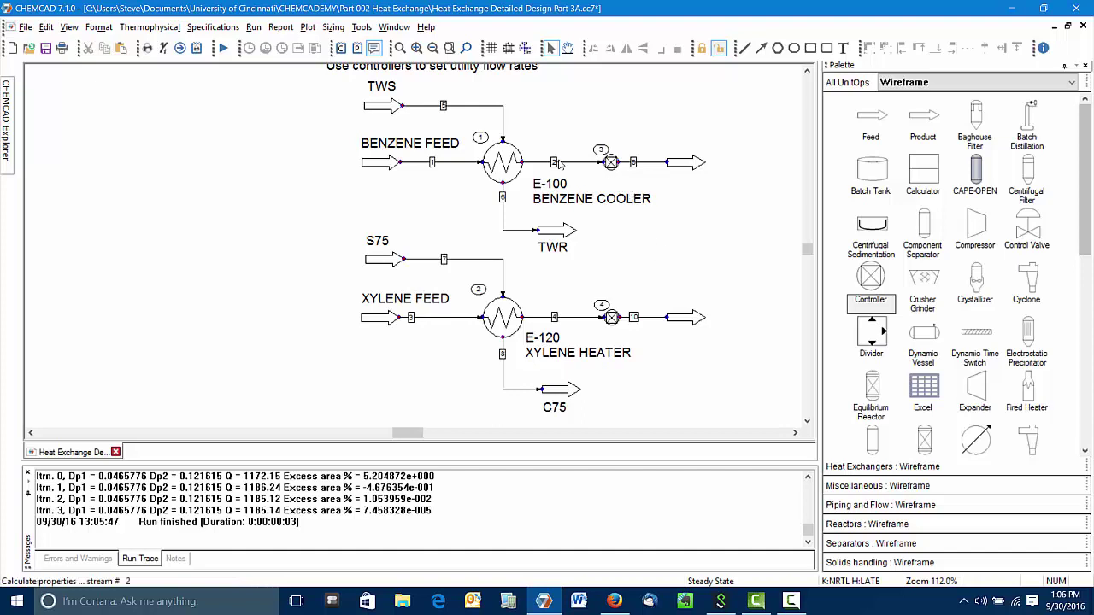
mouse_move(561, 165)
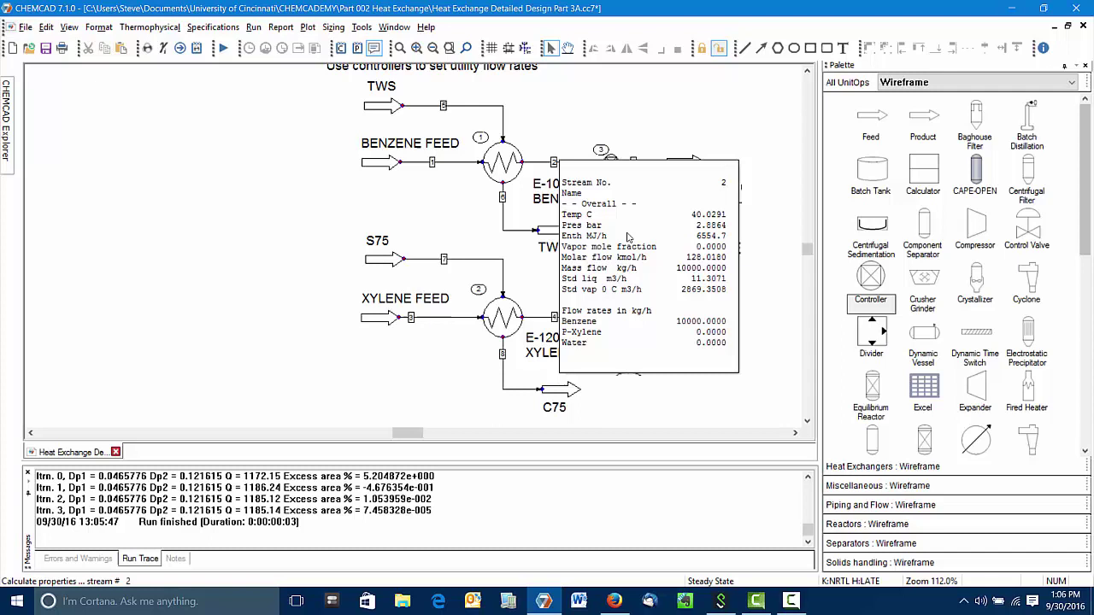